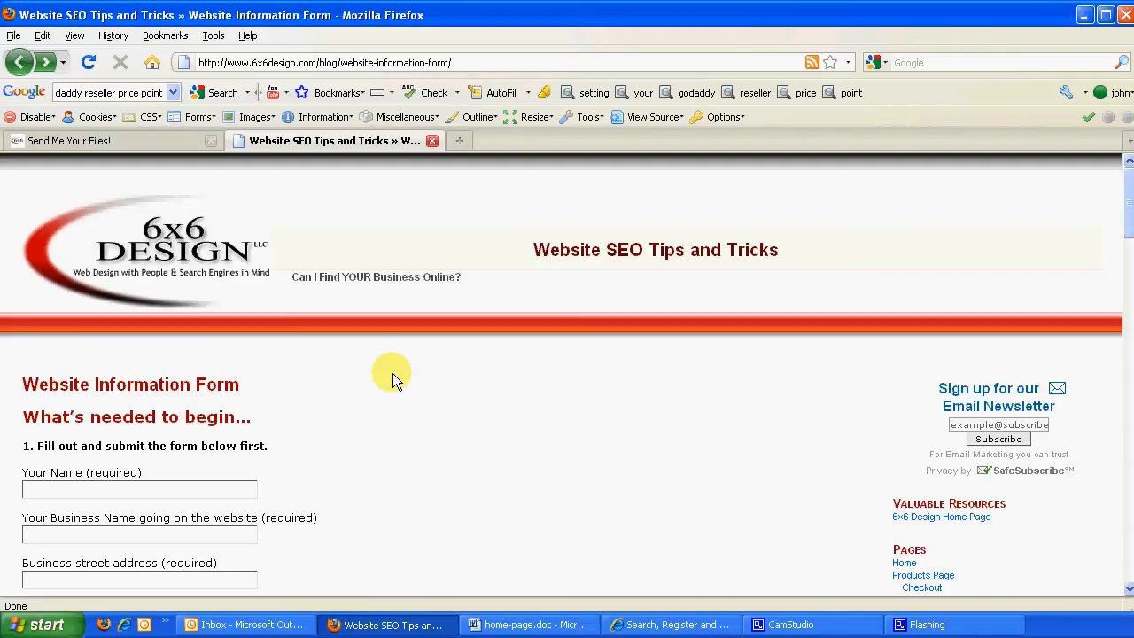
Step: Review the Website Information Form's fields, from the contact details through the domain name questions to the additional details box
{"action": "scroll", "coordinate": [175, 270], "scroll_direction": "down", "scroll_amount": 1}
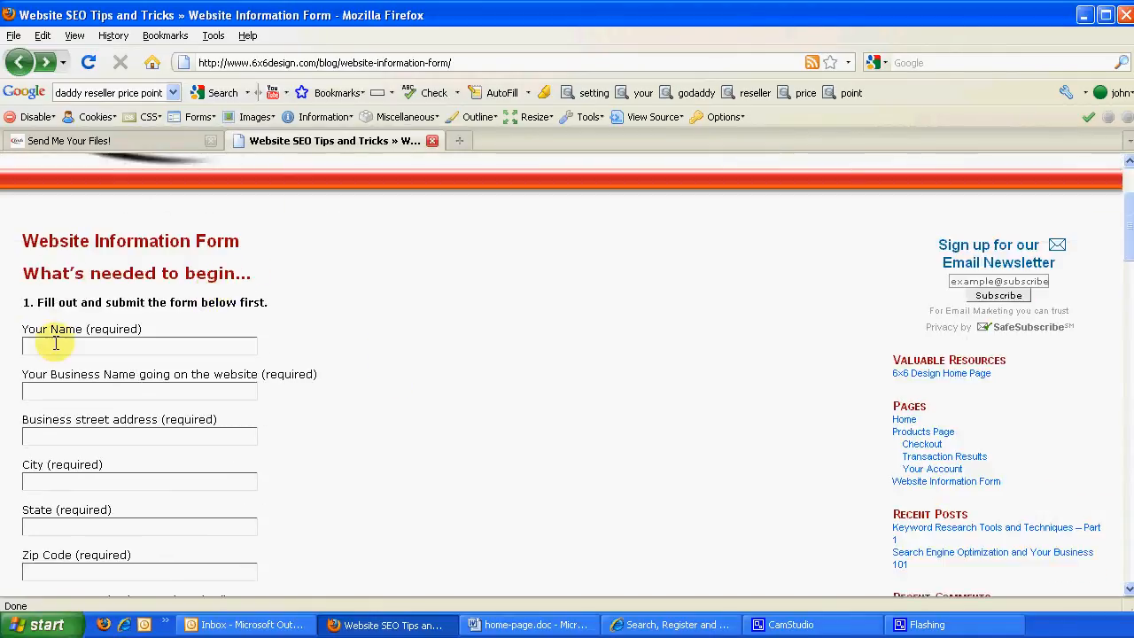
{"action": "scroll", "coordinate": [149, 334], "scroll_direction": "down", "scroll_amount": 2}
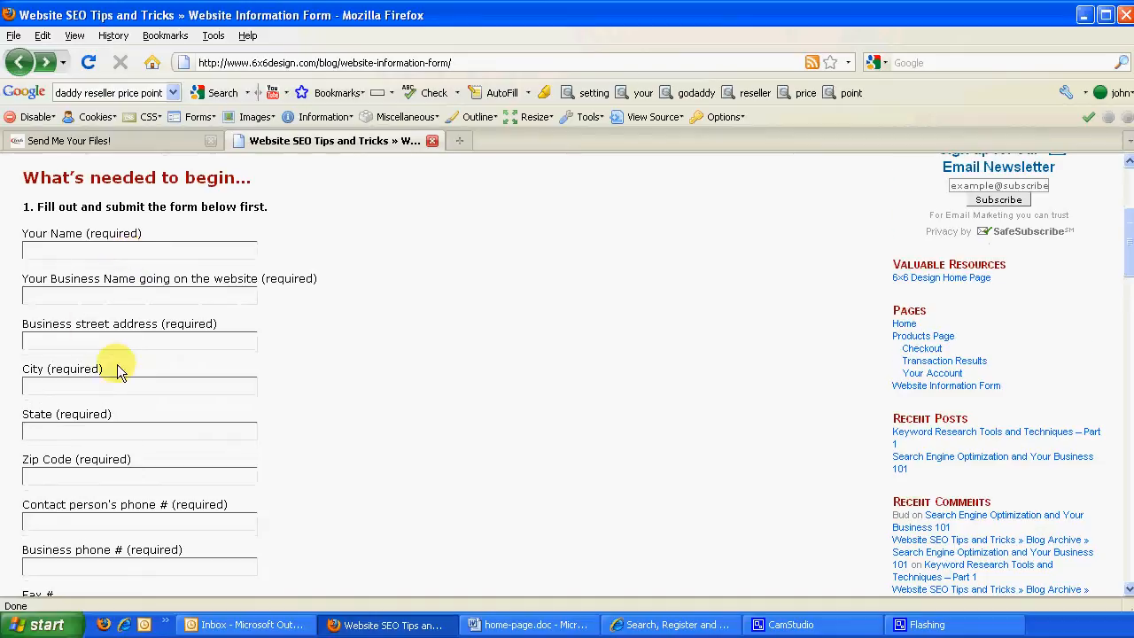
{"action": "scroll", "coordinate": [114, 363], "scroll_direction": "down", "scroll_amount": 7}
{"action": "scroll", "coordinate": [116, 361], "scroll_direction": "down", "scroll_amount": 1}
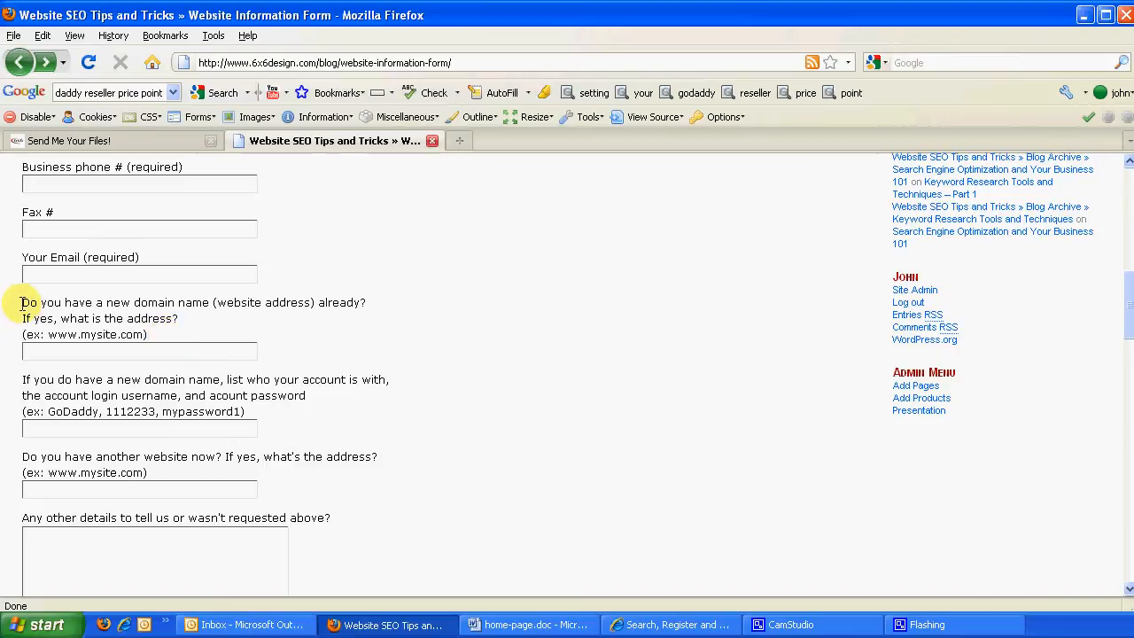
{"action": "left_click_drag", "start_coordinate": [22, 302], "coordinate": [192, 318]}
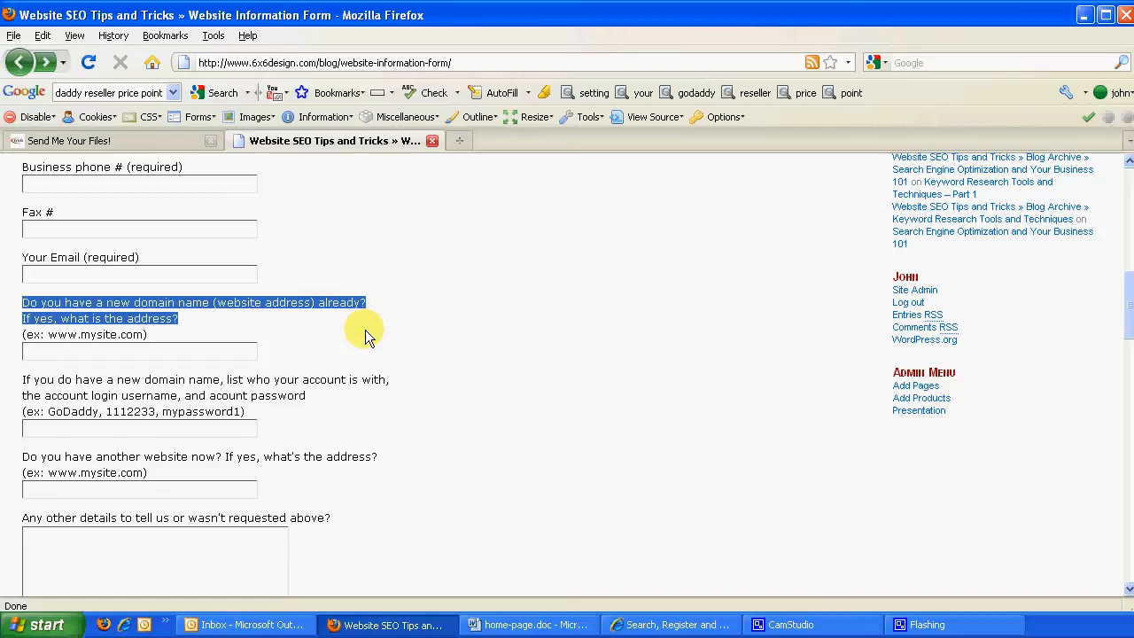
{"action": "left_click", "coordinate": [76, 352]}
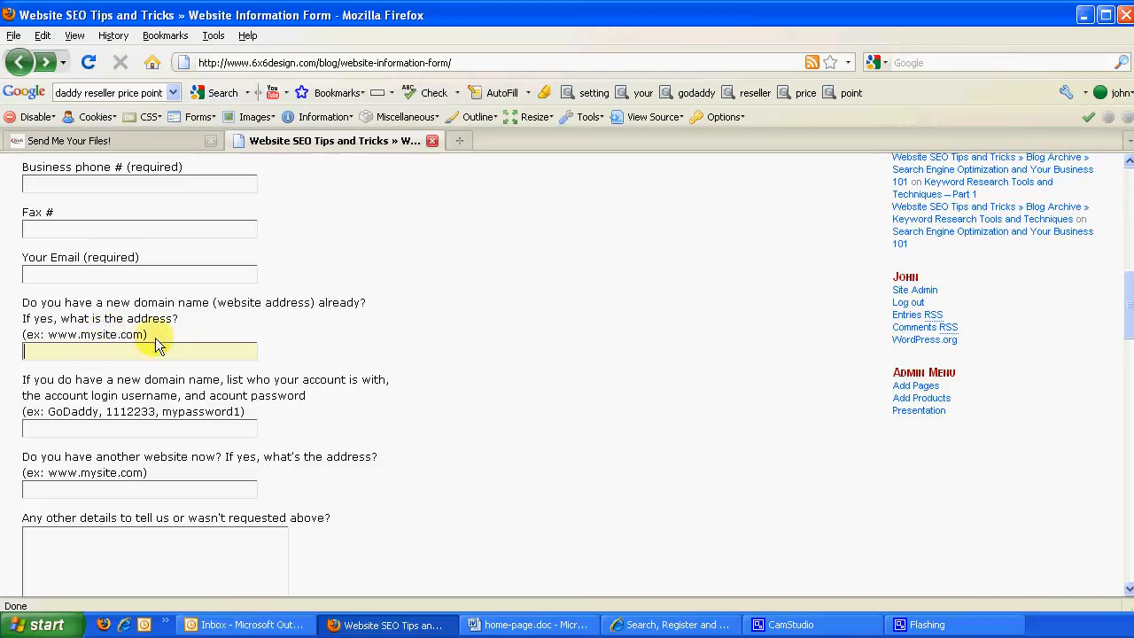
{"action": "scroll", "coordinate": [390, 331], "scroll_direction": "down", "scroll_amount": 1}
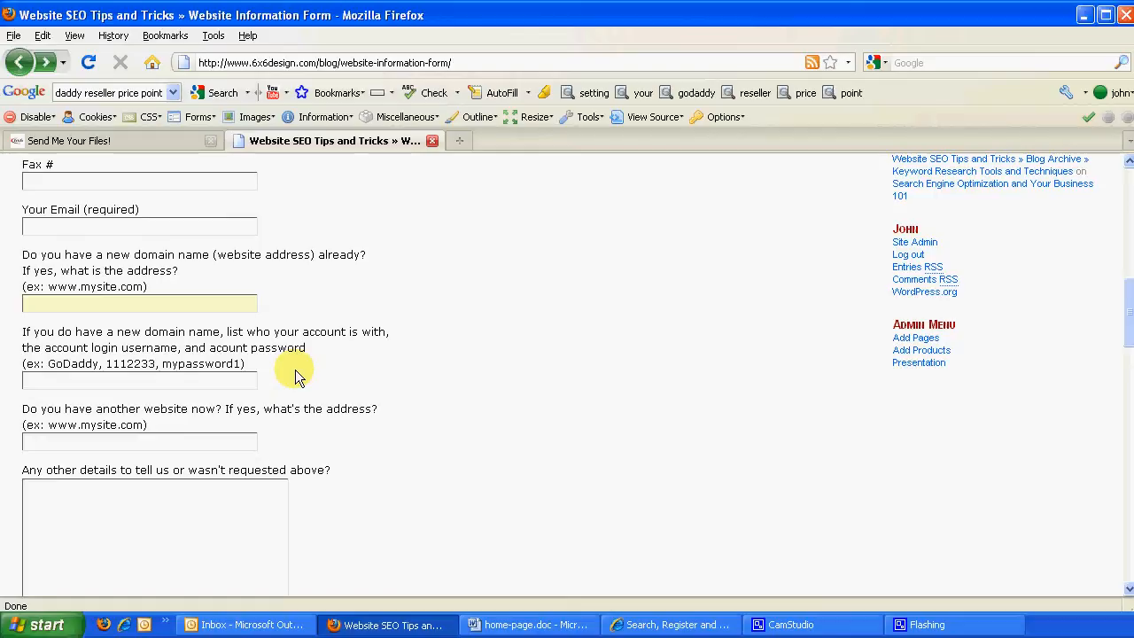
{"action": "scroll", "coordinate": [297, 376], "scroll_direction": "down", "scroll_amount": 1}
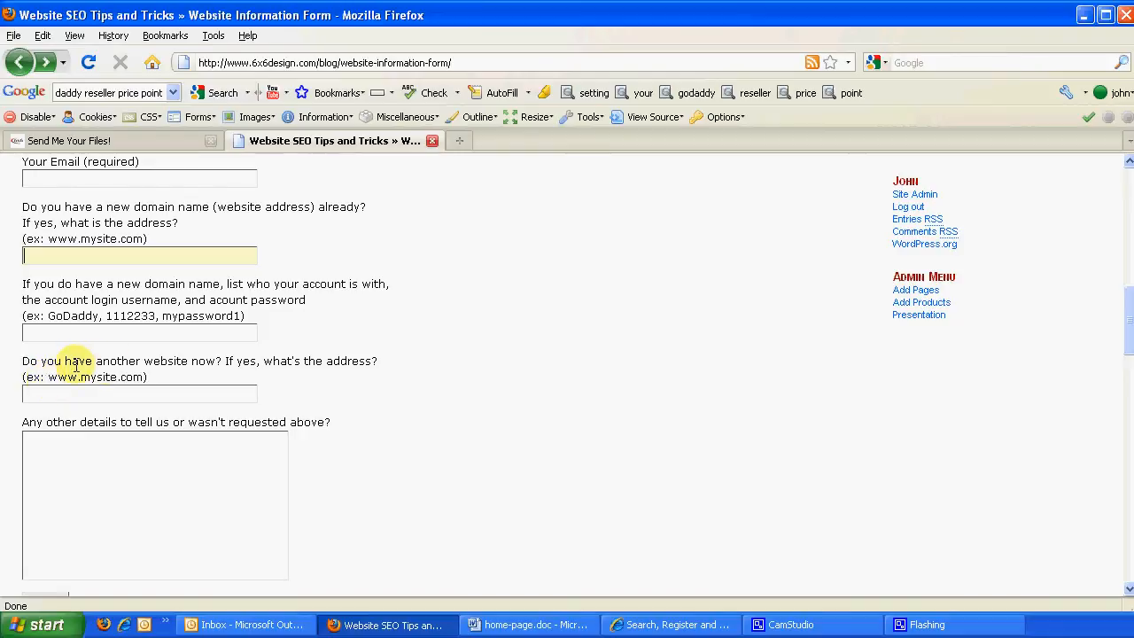
{"action": "scroll", "coordinate": [158, 366], "scroll_direction": "down", "scroll_amount": 2}
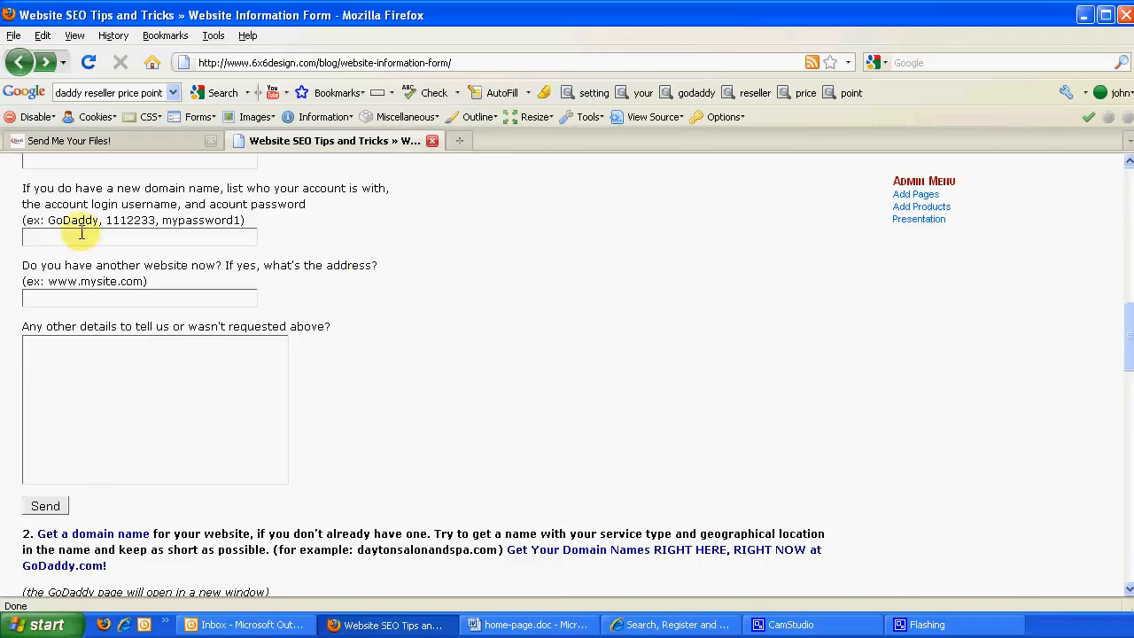
{"action": "left_click", "coordinate": [46, 355]}
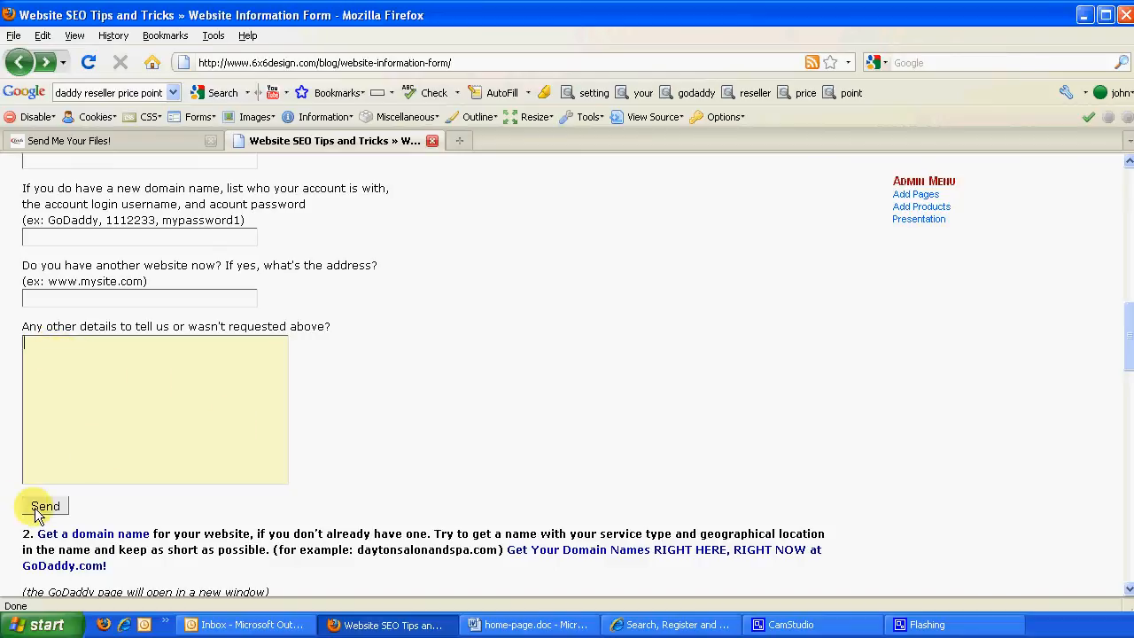
{"action": "scroll", "coordinate": [266, 451], "scroll_direction": "up", "scroll_amount": 1}
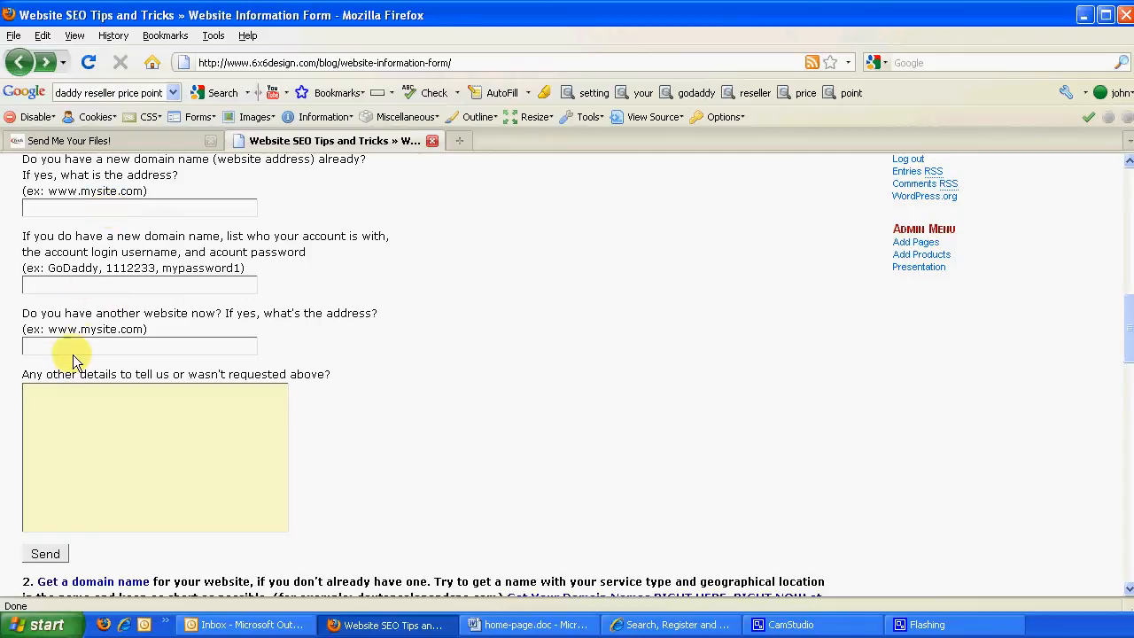
{"action": "scroll", "coordinate": [345, 370], "scroll_direction": "down", "scroll_amount": 2}
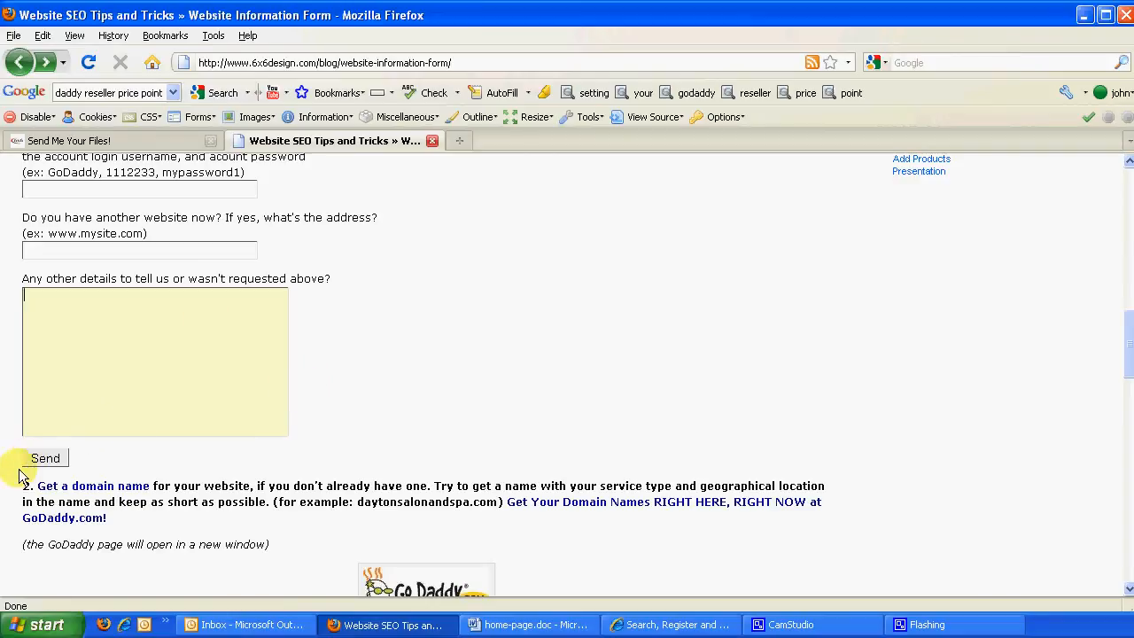
Step: Open the domain registration site through the GoDaddy logo in section 2 below the form
{"action": "scroll", "coordinate": [336, 409], "scroll_direction": "down", "scroll_amount": 4}
{"action": "scroll", "coordinate": [259, 400], "scroll_direction": "down", "scroll_amount": 1}
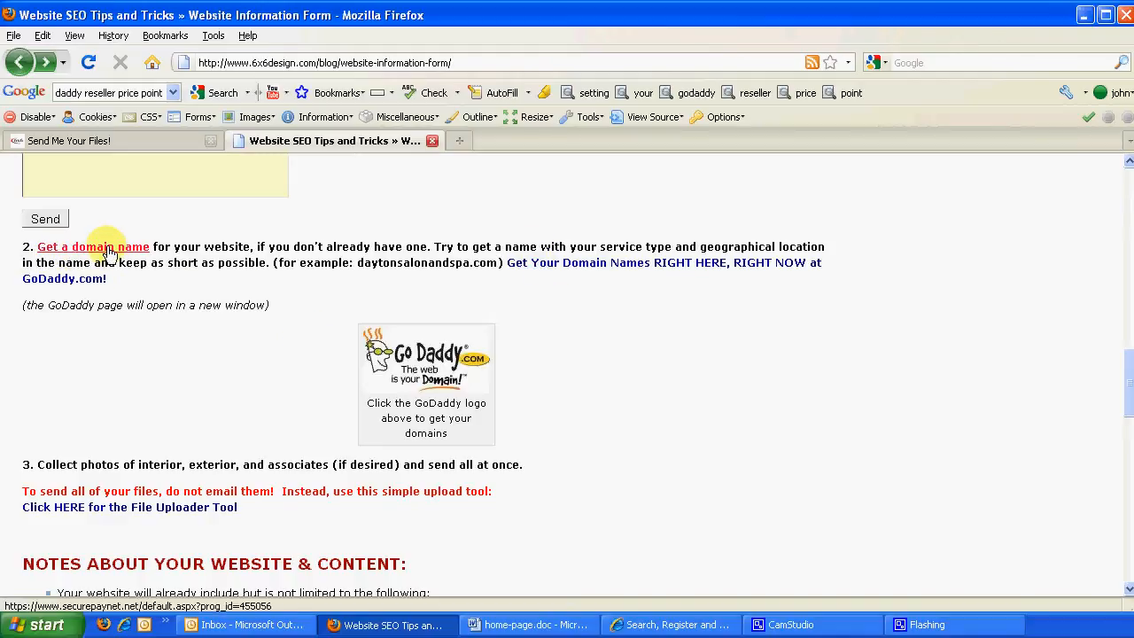
{"action": "left_click", "coordinate": [419, 363]}
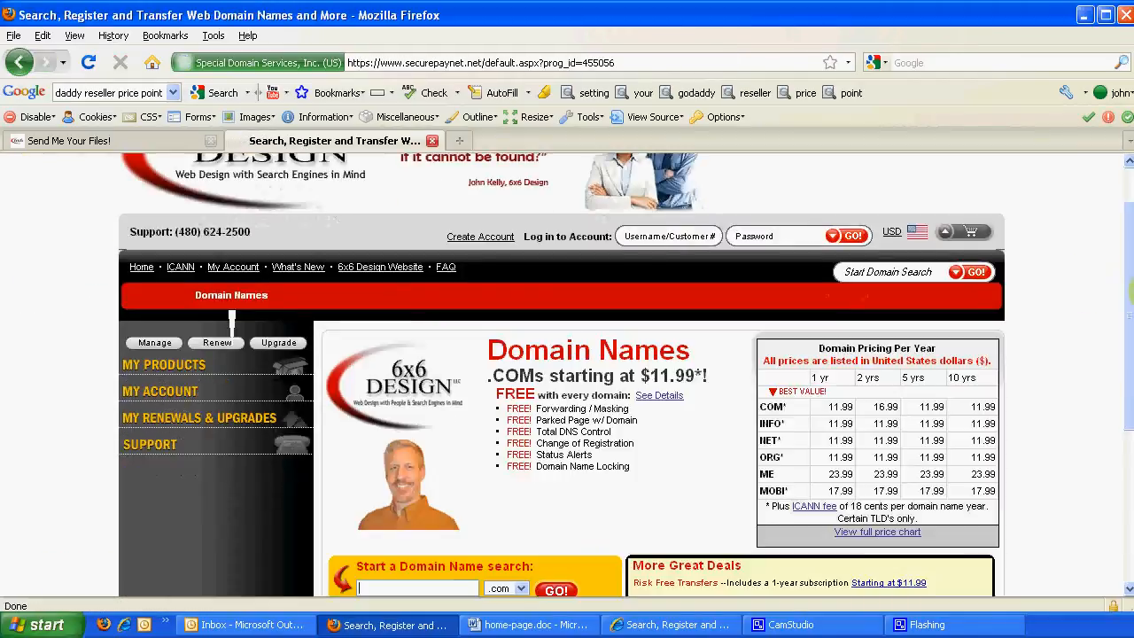
Step: Examine the domain registration page's search boxes, available domain extensions and yearly pricing table
{"action": "left_click_drag", "start_coordinate": [1131, 310], "coordinate": [1130, 345]}
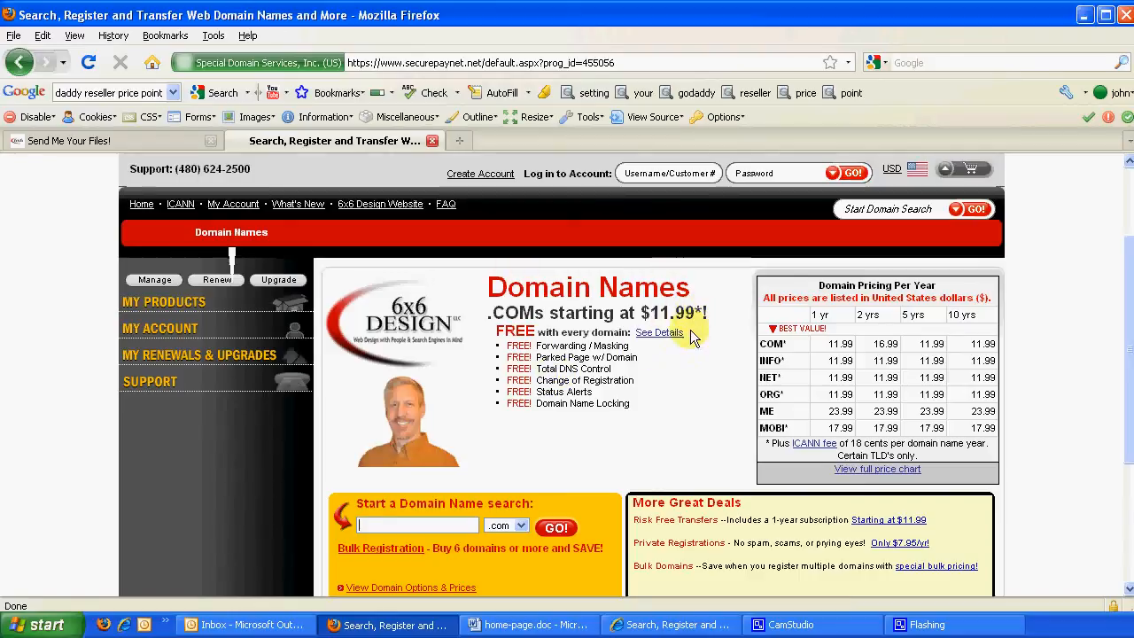
{"action": "left_click", "coordinate": [858, 211]}
{"action": "left_click", "coordinate": [857, 211]}
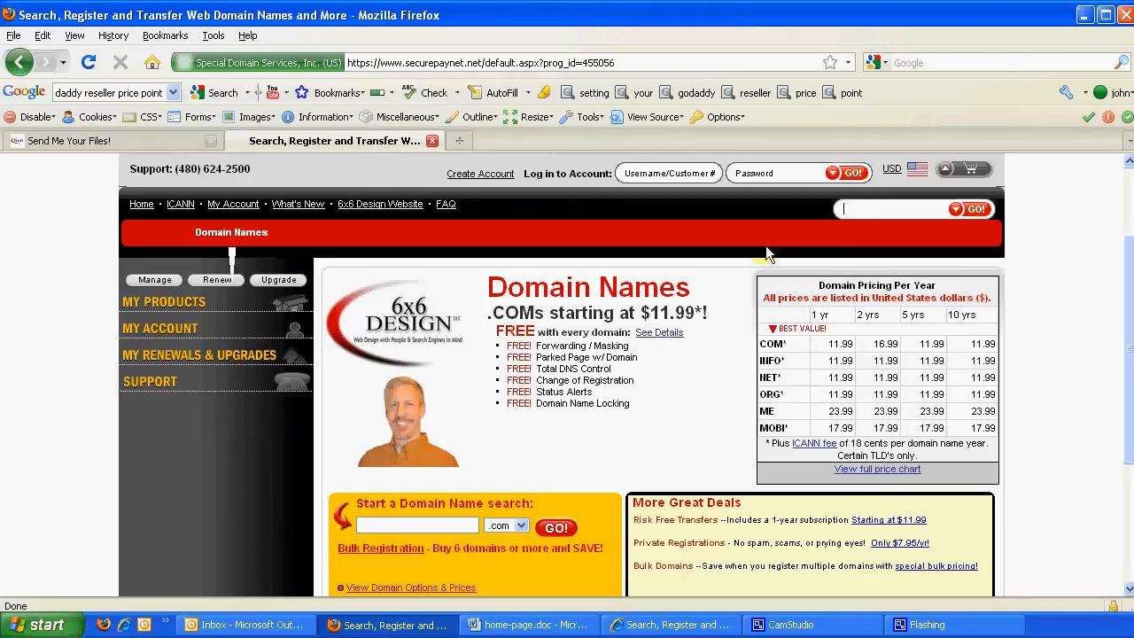
{"action": "left_click", "coordinate": [390, 525]}
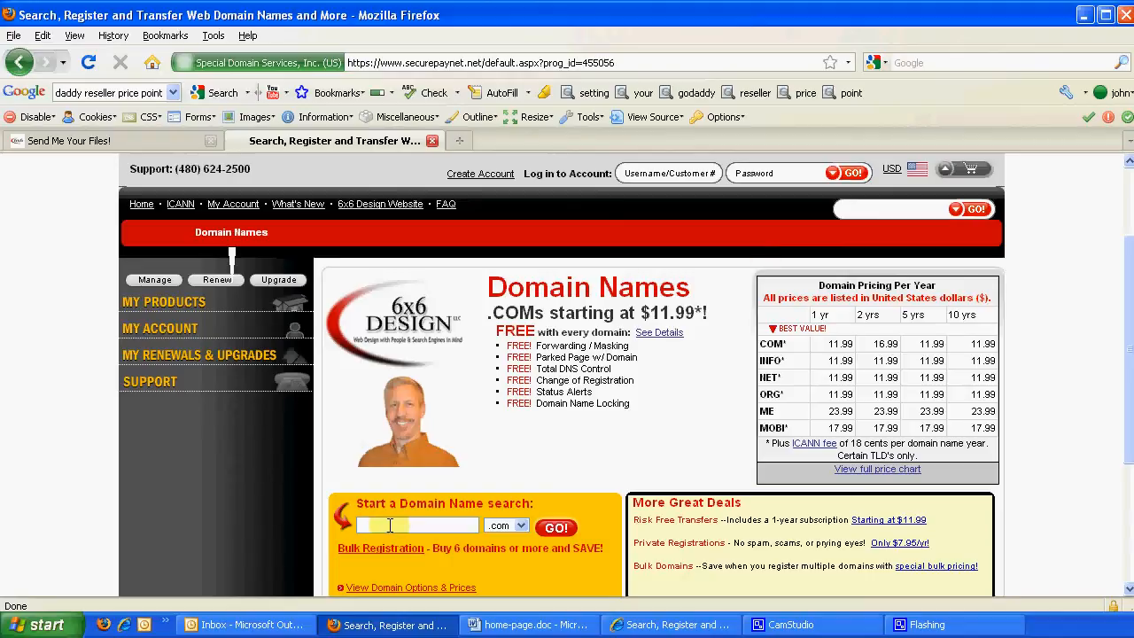
{"action": "left_click", "coordinate": [519, 526]}
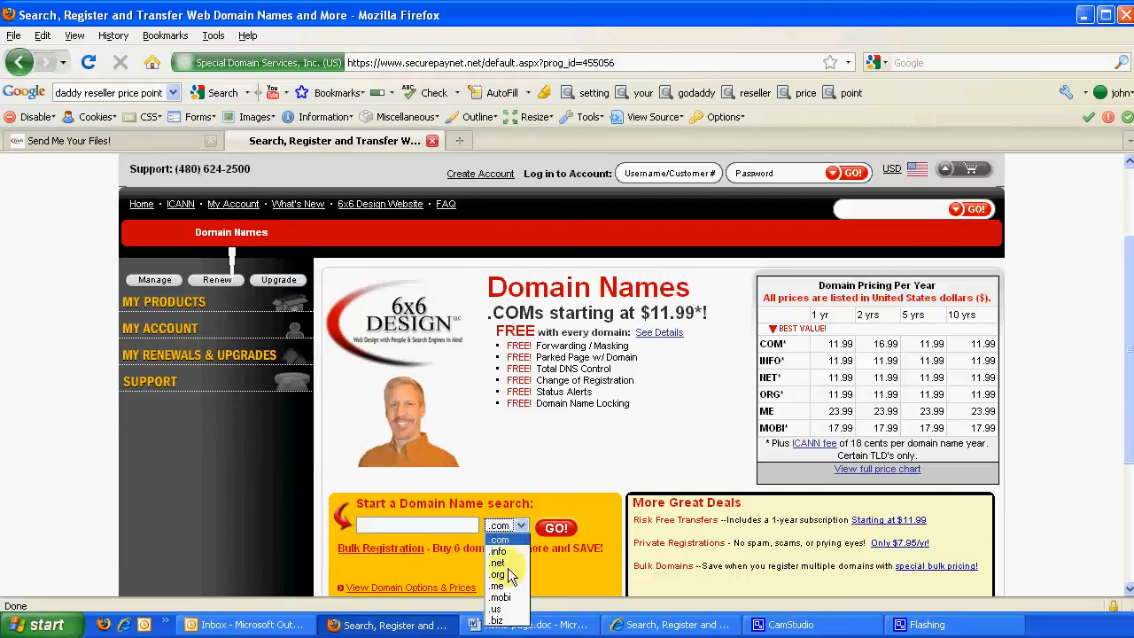
{"action": "left_click", "coordinate": [510, 502]}
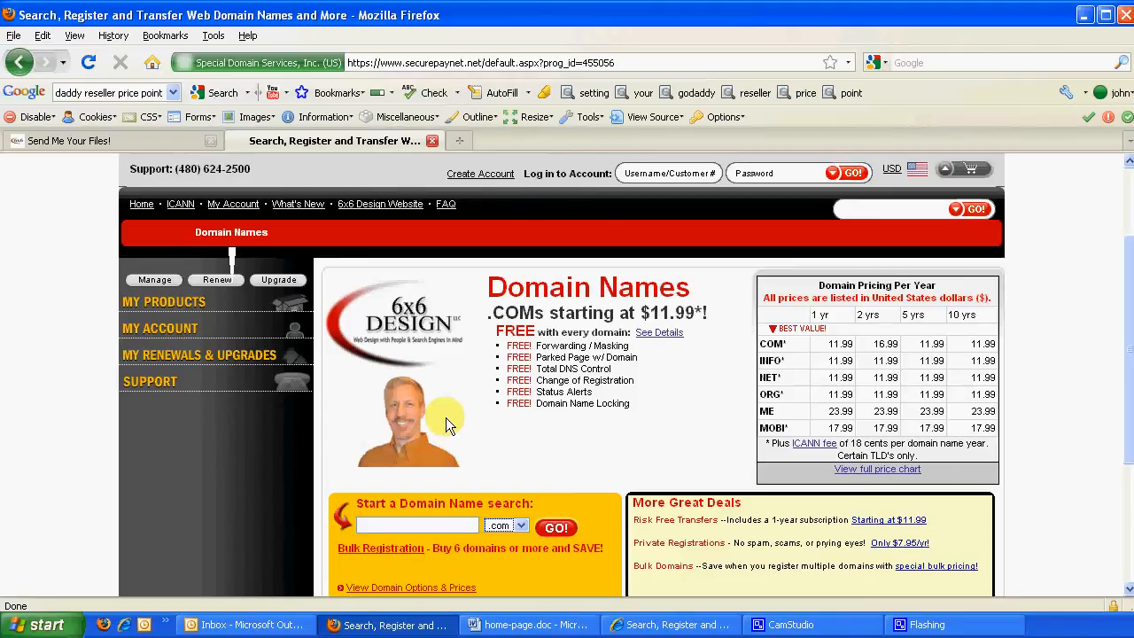
{"action": "scroll", "coordinate": [447, 417], "scroll_direction": "down", "scroll_amount": 1}
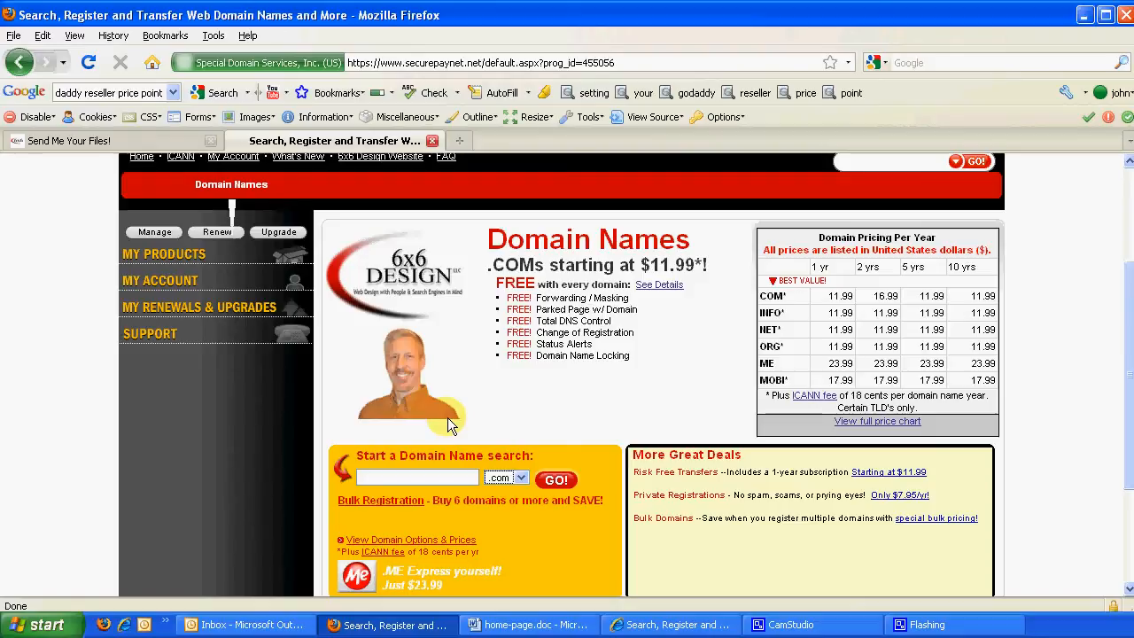
{"action": "scroll", "coordinate": [447, 418], "scroll_direction": "up", "scroll_amount": 2}
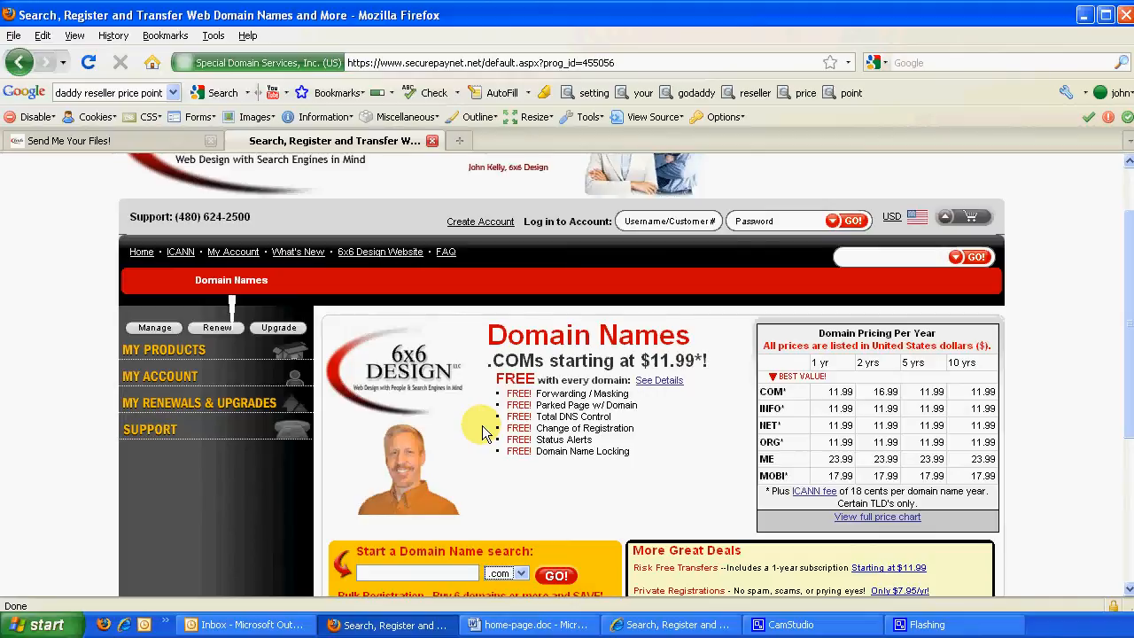
{"action": "scroll", "coordinate": [483, 428], "scroll_direction": "down", "scroll_amount": 2}
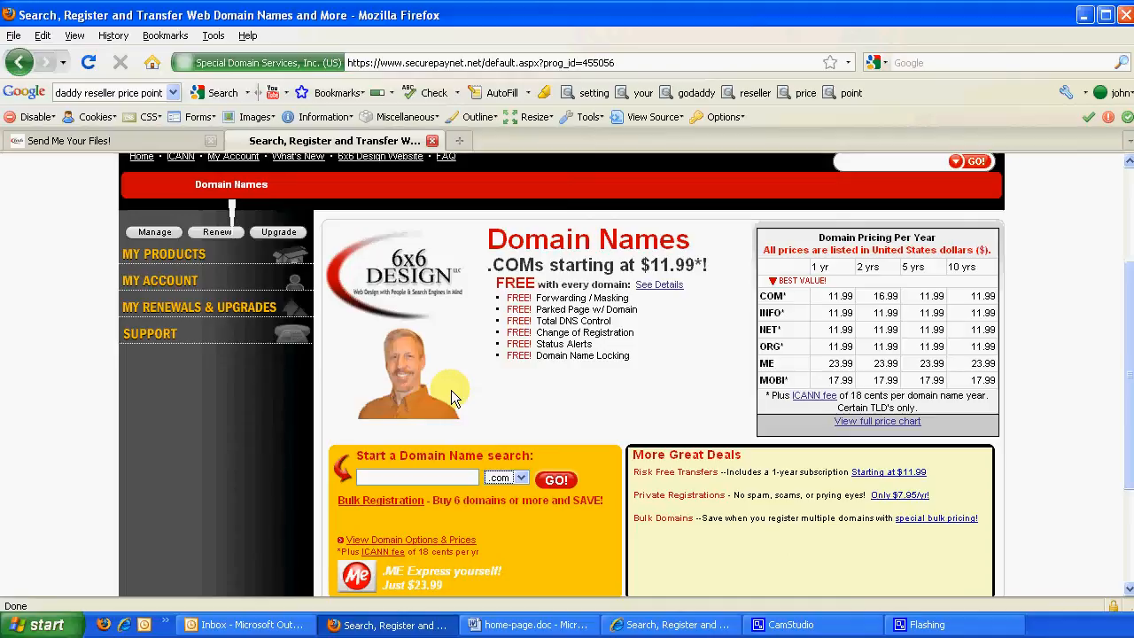
Step: Check the availability of penfieldautorepair with the .com extension and review the alternative extensions and suggested domain names
{"action": "left_click", "coordinate": [387, 478]}
{"action": "type", "text": "penfield"}
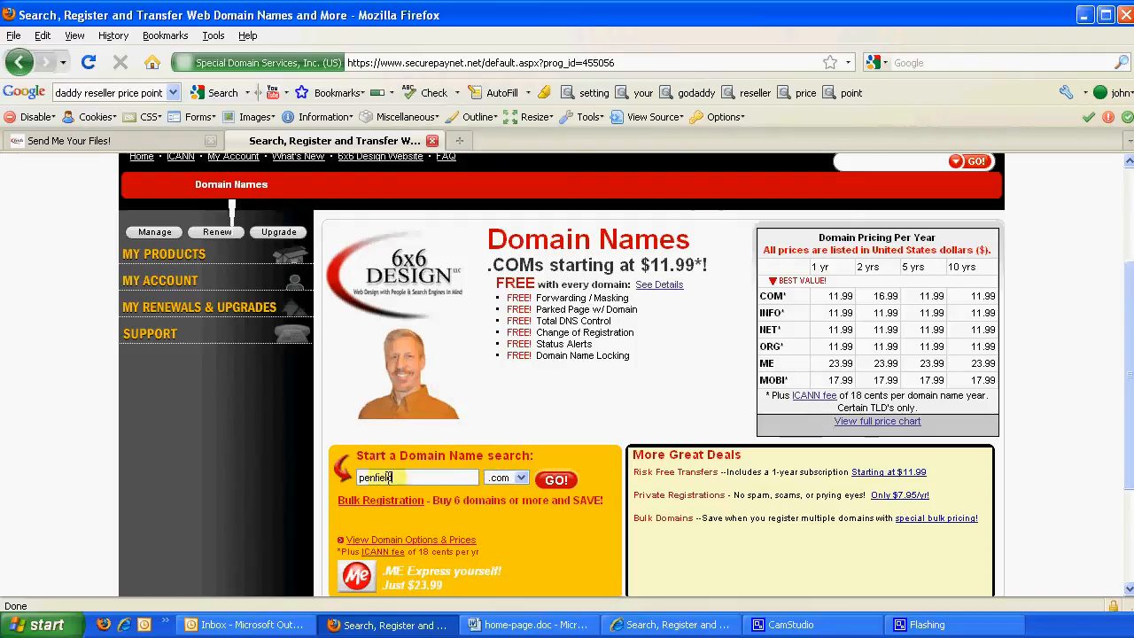
{"action": "type", "text": "autorepair"}
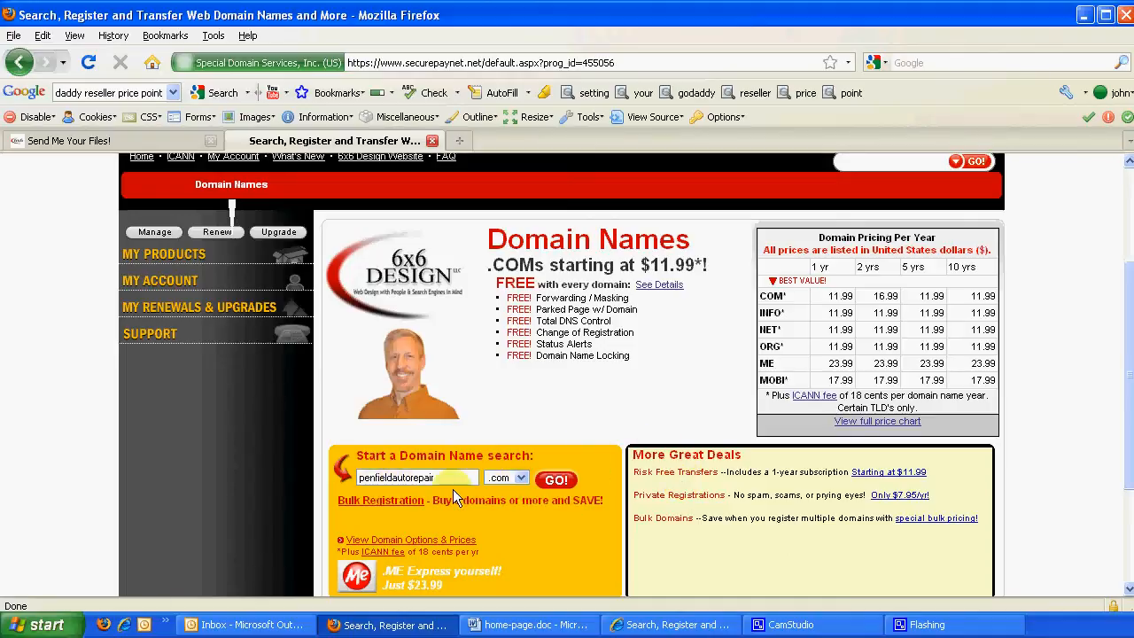
{"action": "left_click", "coordinate": [558, 489]}
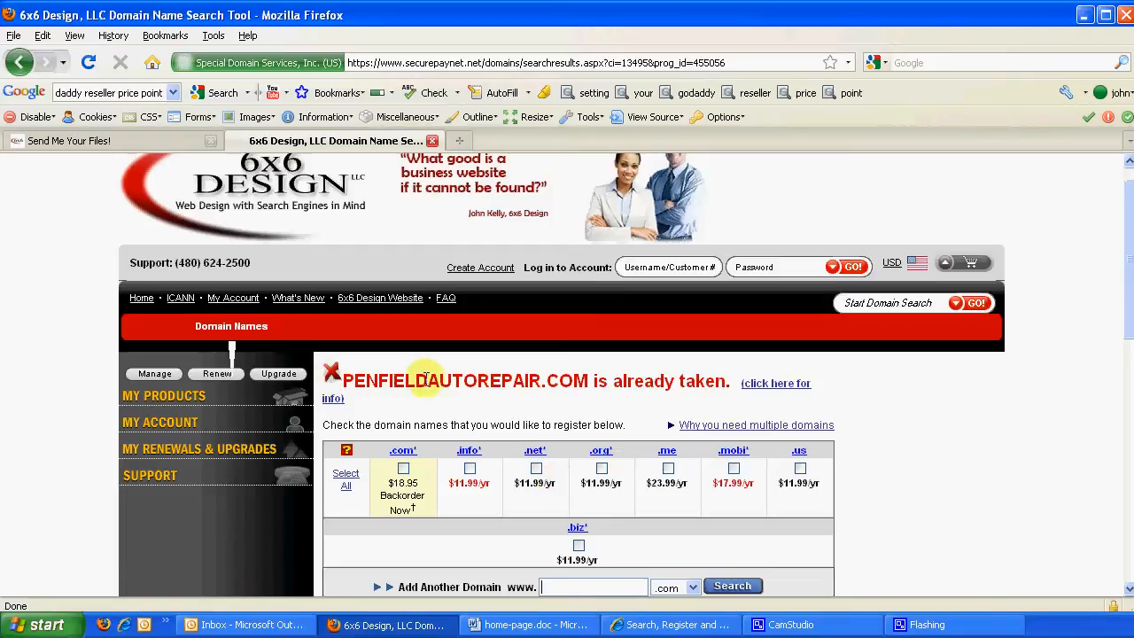
{"action": "scroll", "coordinate": [410, 420], "scroll_direction": "down", "scroll_amount": 5}
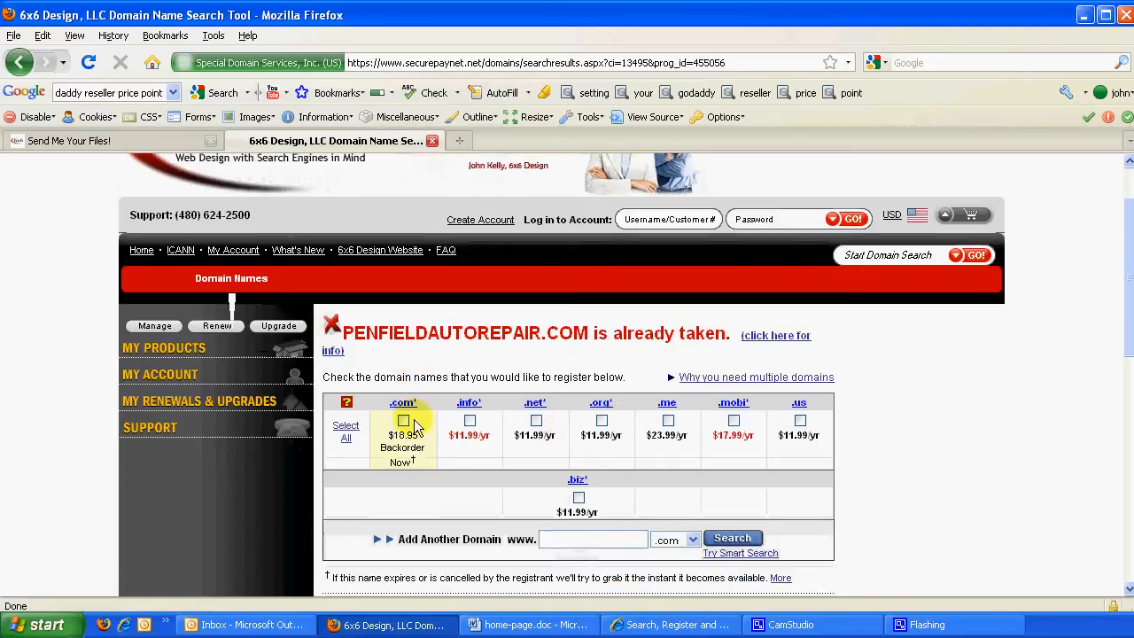
{"action": "scroll", "coordinate": [413, 424], "scroll_direction": "down", "scroll_amount": 2}
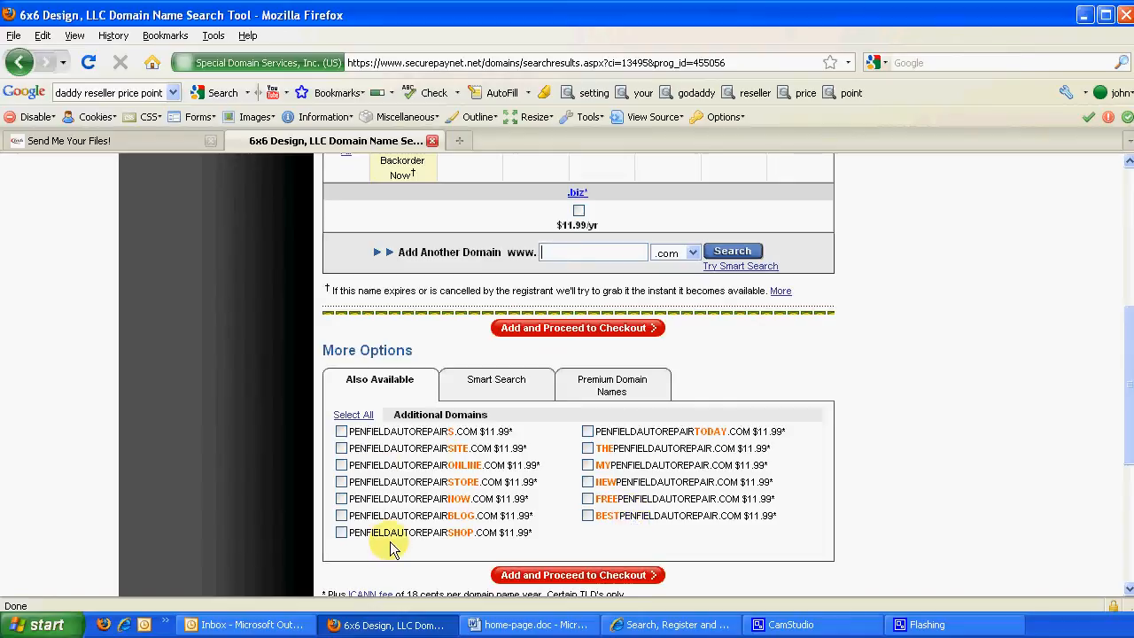
{"action": "scroll", "coordinate": [398, 525], "scroll_direction": "up", "scroll_amount": 5}
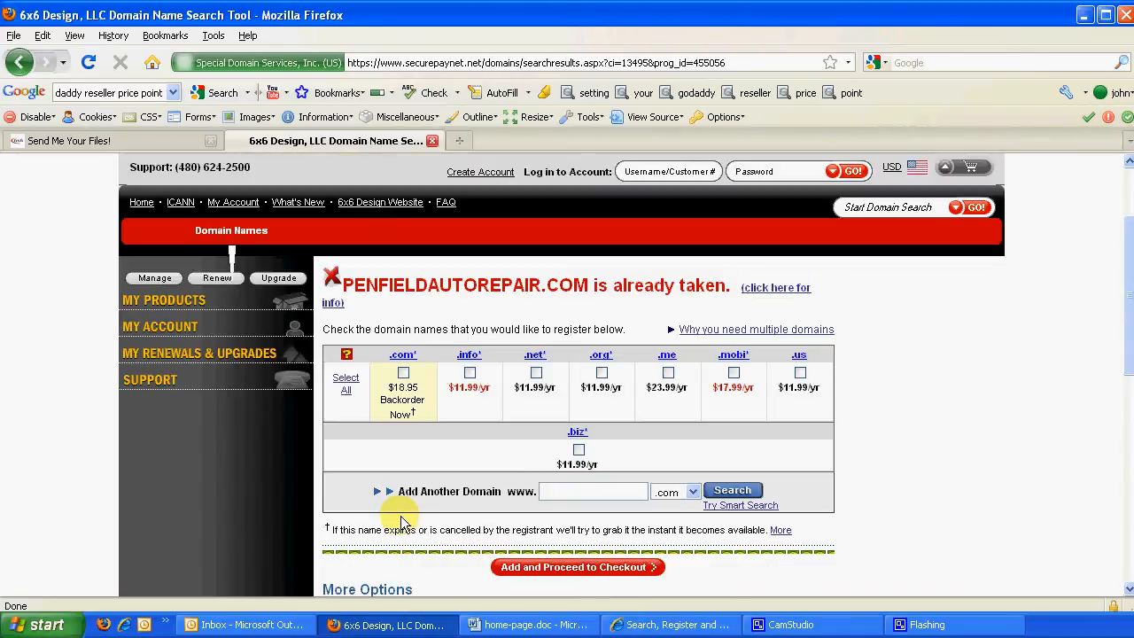
{"action": "scroll", "coordinate": [398, 523], "scroll_direction": "up", "scroll_amount": 1}
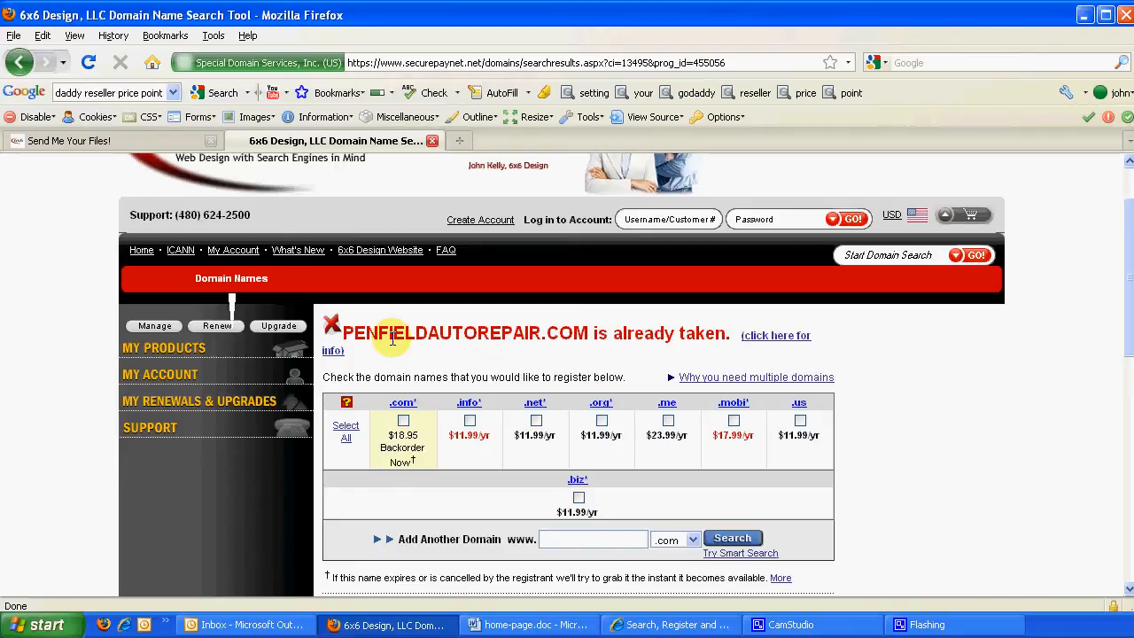
{"action": "scroll", "coordinate": [393, 339], "scroll_direction": "down", "scroll_amount": 1}
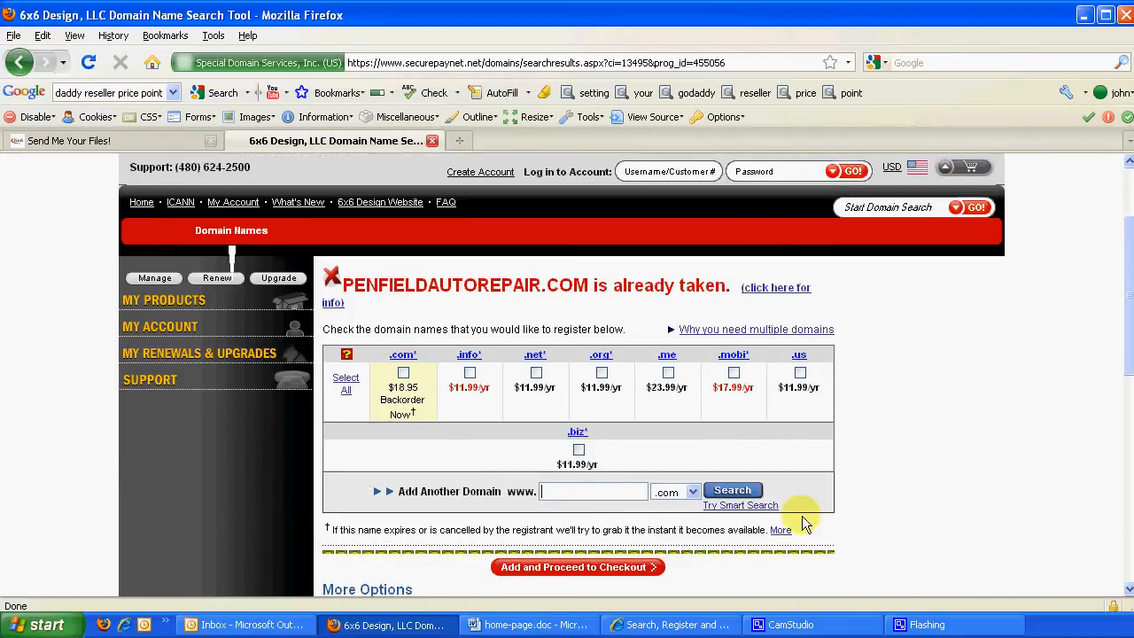
{"action": "scroll", "coordinate": [479, 323], "scroll_direction": "up", "scroll_amount": 1}
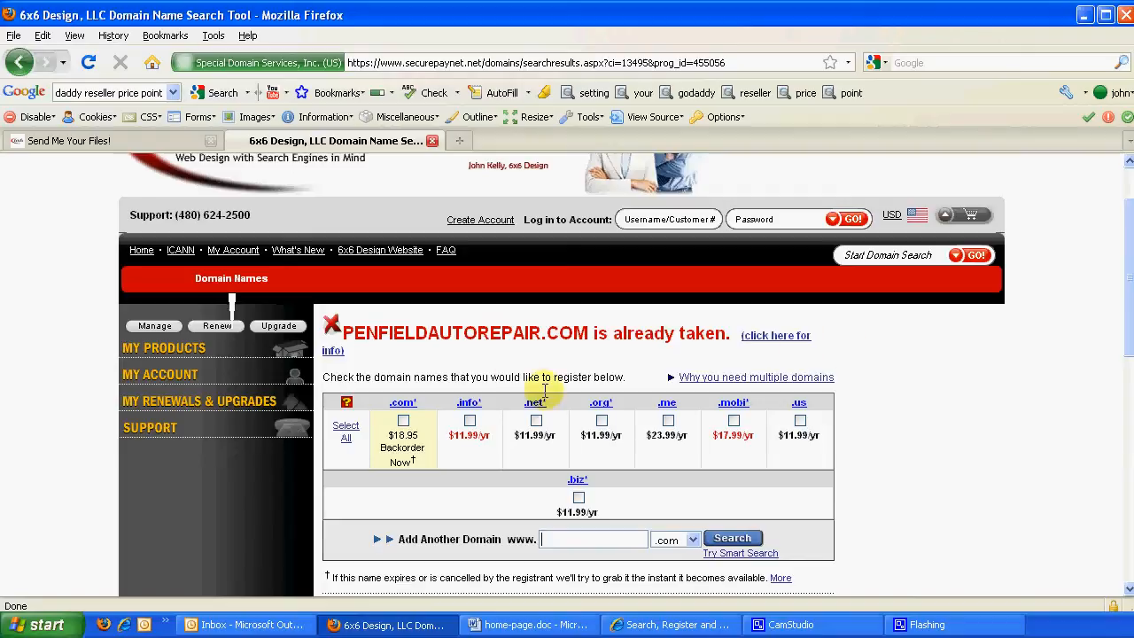
Step: Return to the domain search page, search for penfieldautorepairrochester with the .com extension and review the result
{"action": "left_click", "coordinate": [20, 62]}
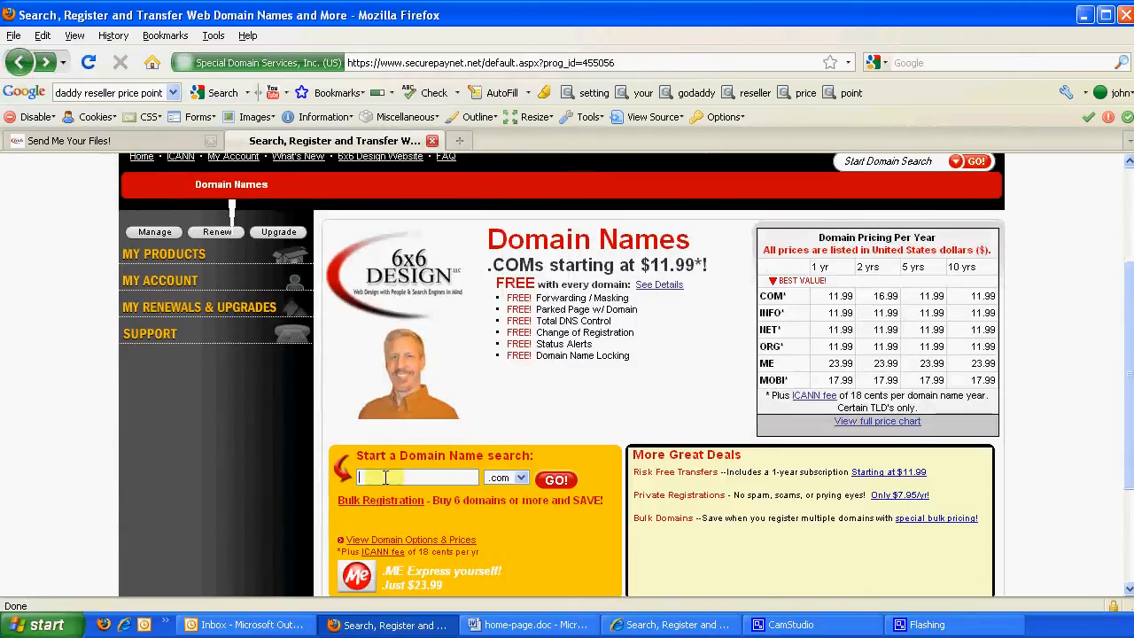
{"action": "type", "text": "penfieldautorepairrochester"}
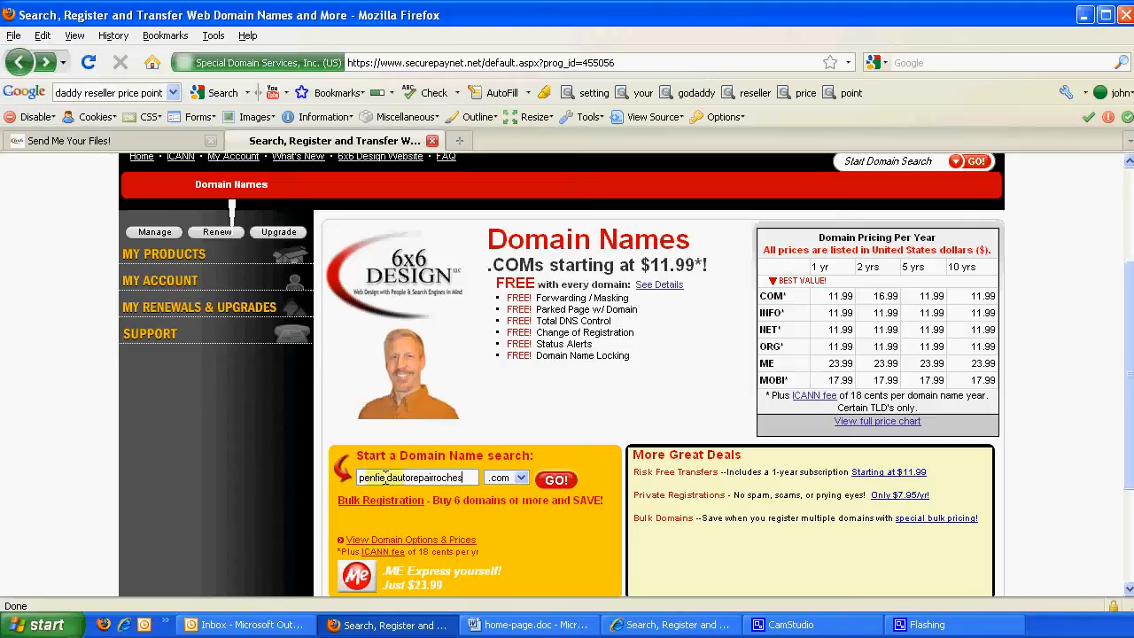
{"action": "left_click", "coordinate": [567, 483]}
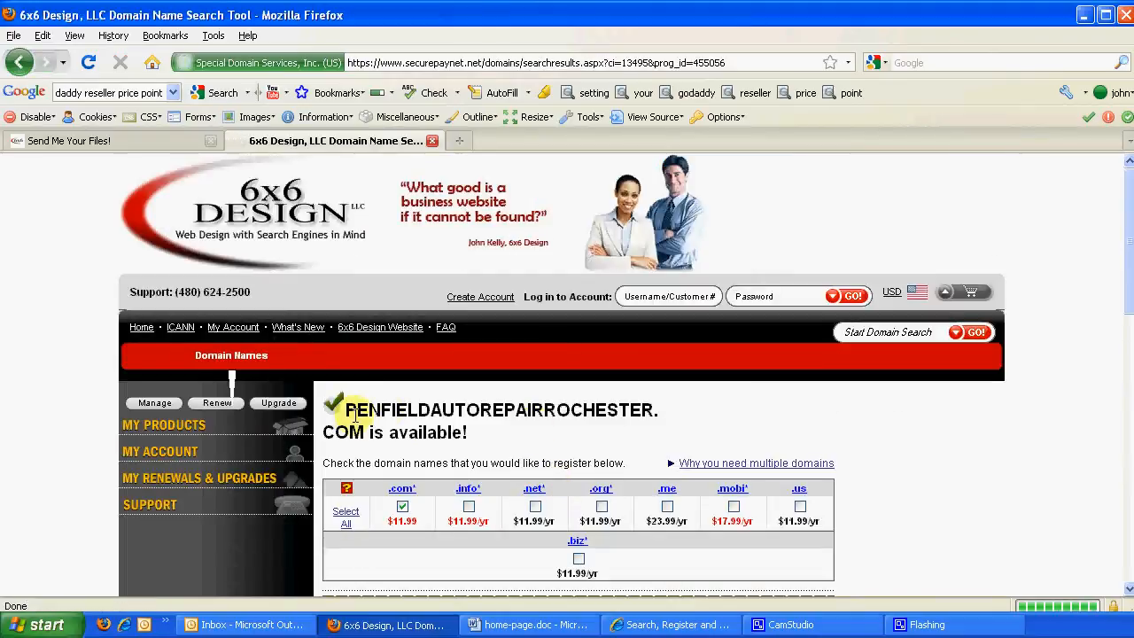
{"action": "scroll", "coordinate": [386, 425], "scroll_direction": "down", "scroll_amount": 2}
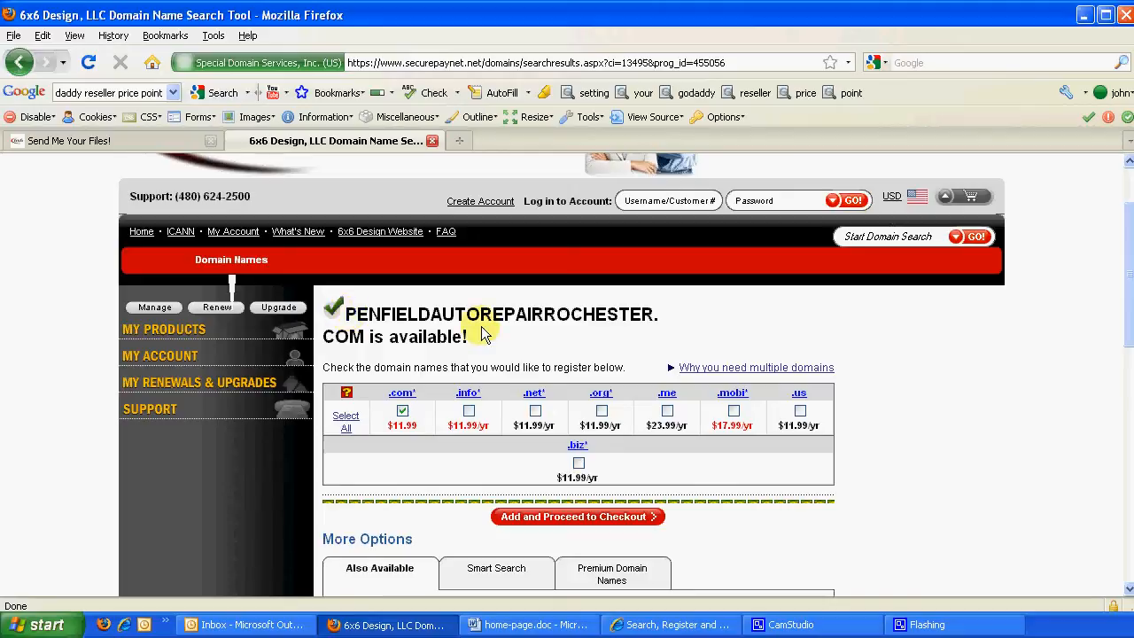
{"action": "left_click_drag", "start_coordinate": [345, 315], "coordinate": [359, 337]}
{"action": "left_click", "coordinate": [584, 341]}
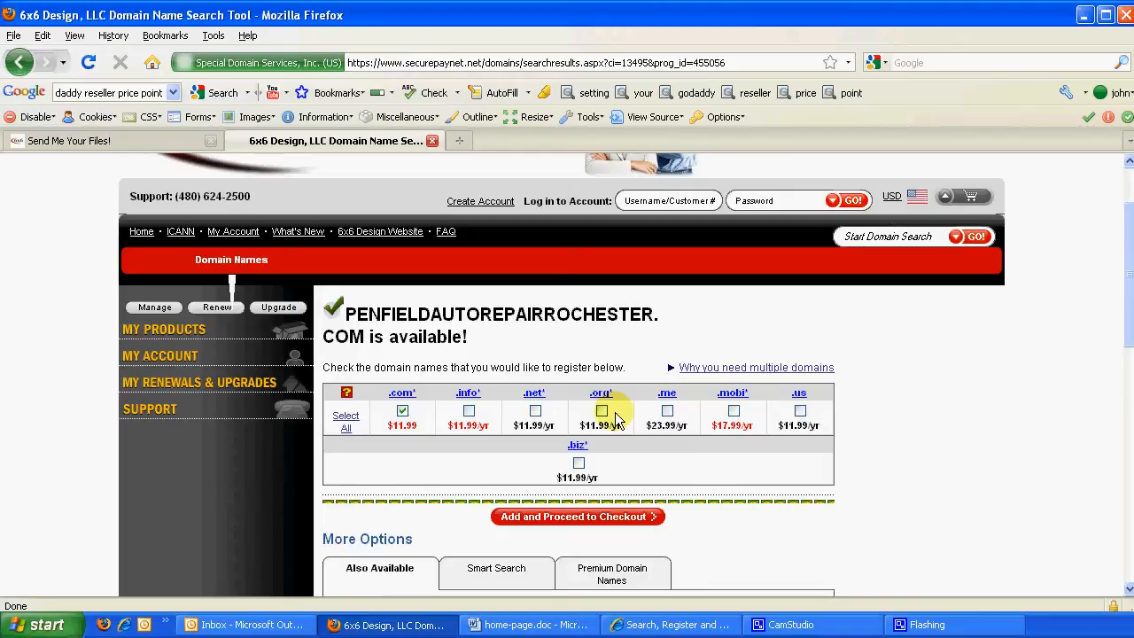
Step: Try adding the .net extension for penfieldautorepairrochester, clear it again, and return to the website information form
{"action": "left_click", "coordinate": [535, 411]}
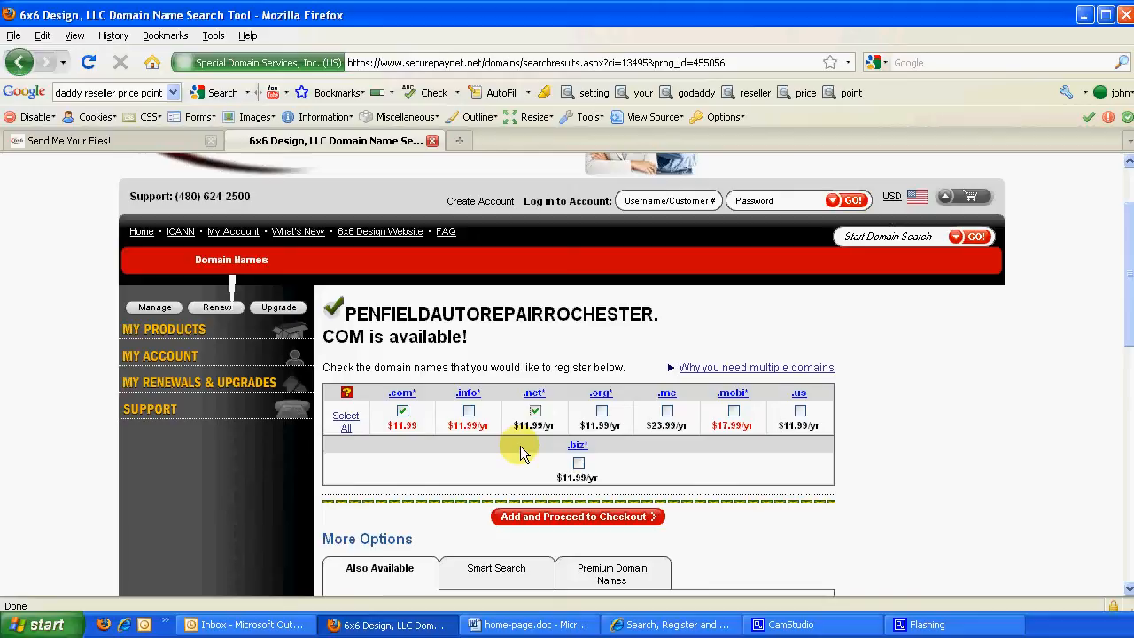
{"action": "left_click", "coordinate": [535, 410]}
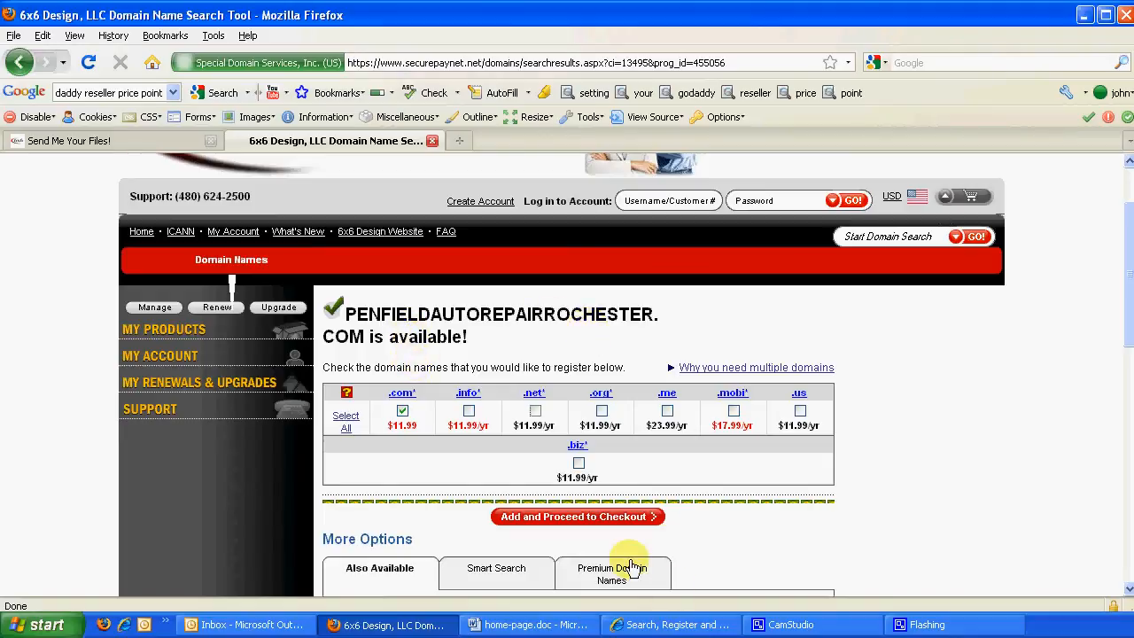
{"action": "left_click", "coordinate": [21, 65]}
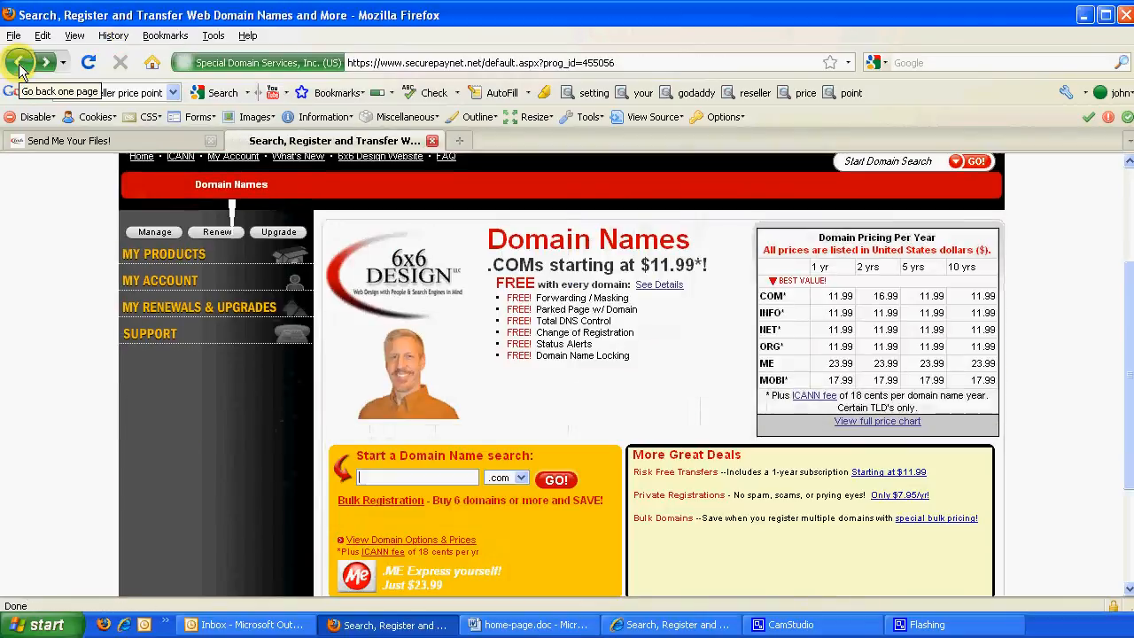
{"action": "left_click", "coordinate": [19, 67]}
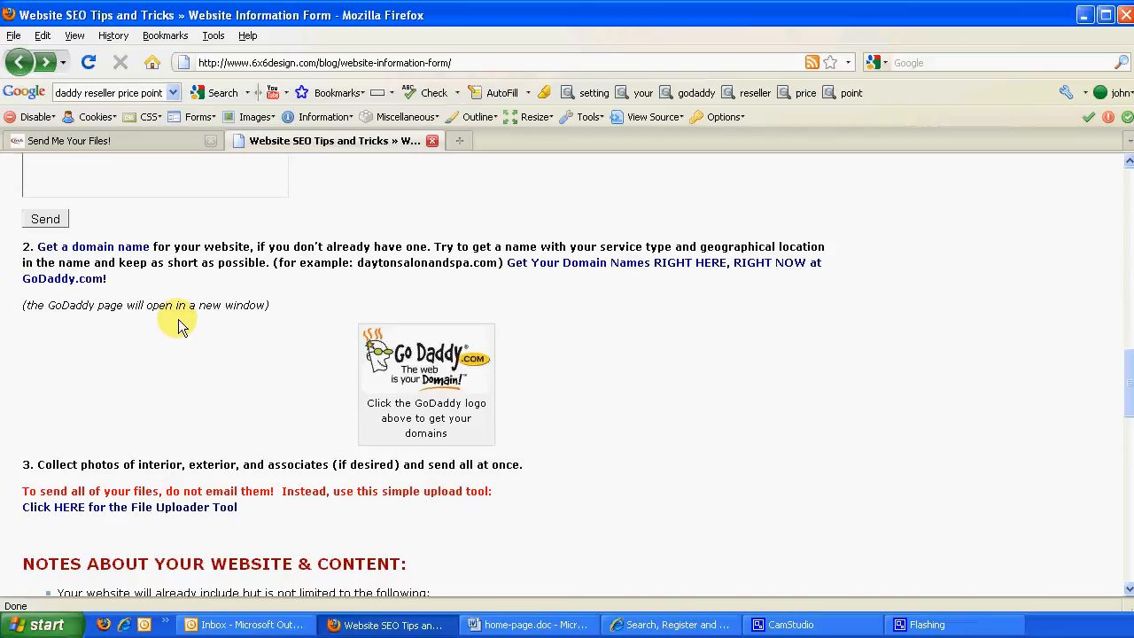
Step: Open the File Uploader Tool linked in section 3 and review its sending instructions and upload form
{"action": "scroll", "coordinate": [174, 313], "scroll_direction": "down", "scroll_amount": 2}
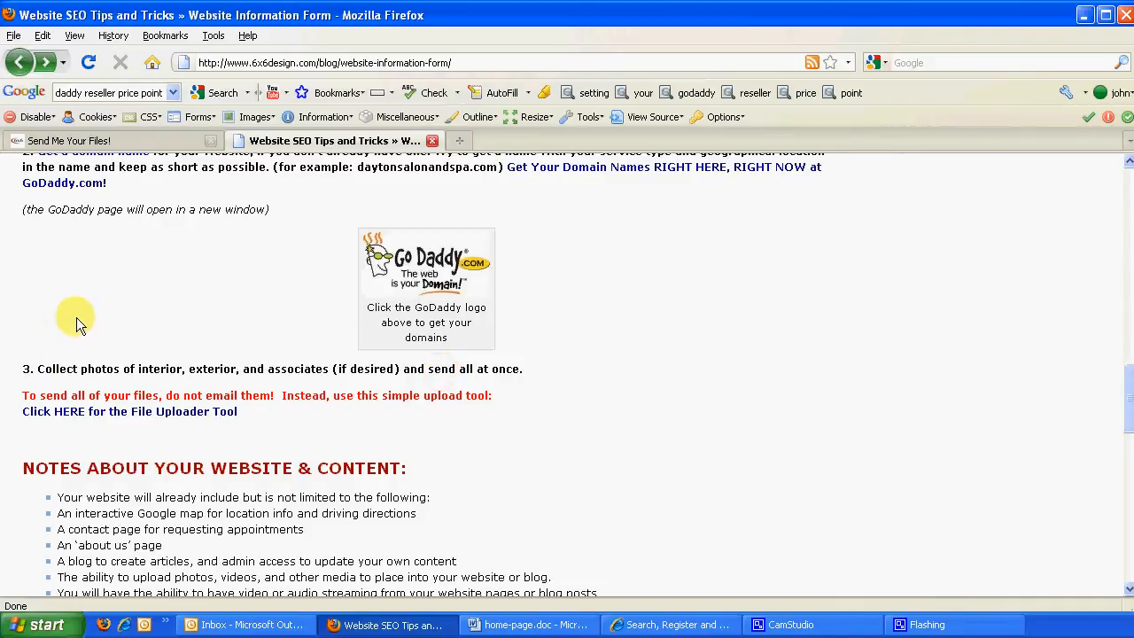
{"action": "left_click", "coordinate": [120, 420]}
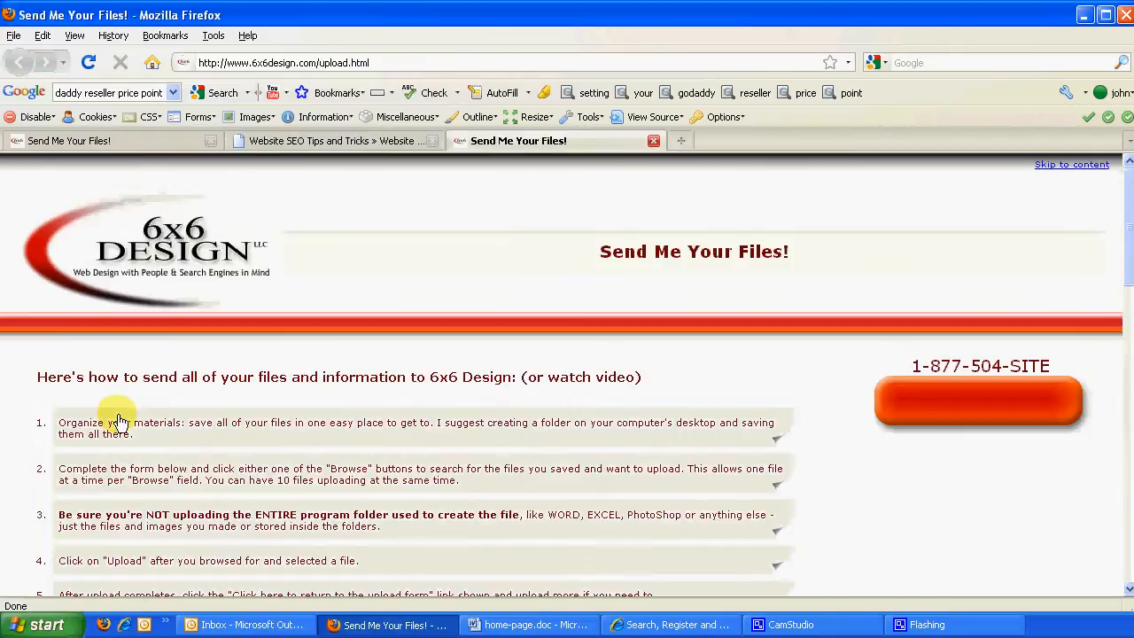
{"action": "scroll", "coordinate": [230, 372], "scroll_direction": "down", "scroll_amount": 6}
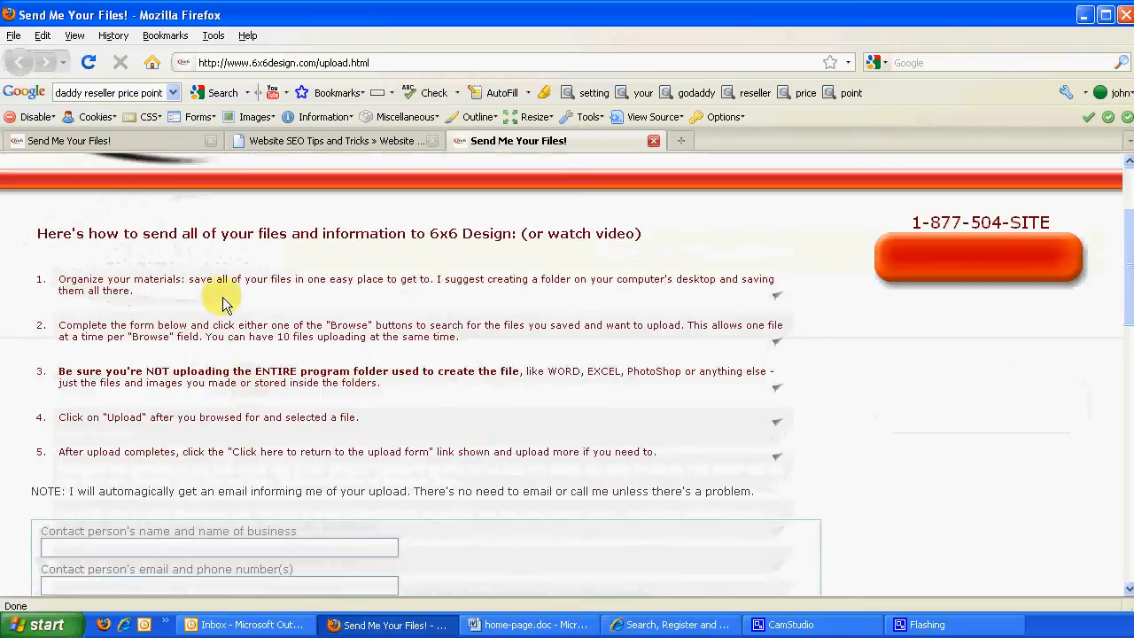
{"action": "scroll", "coordinate": [223, 317], "scroll_direction": "down", "scroll_amount": 3}
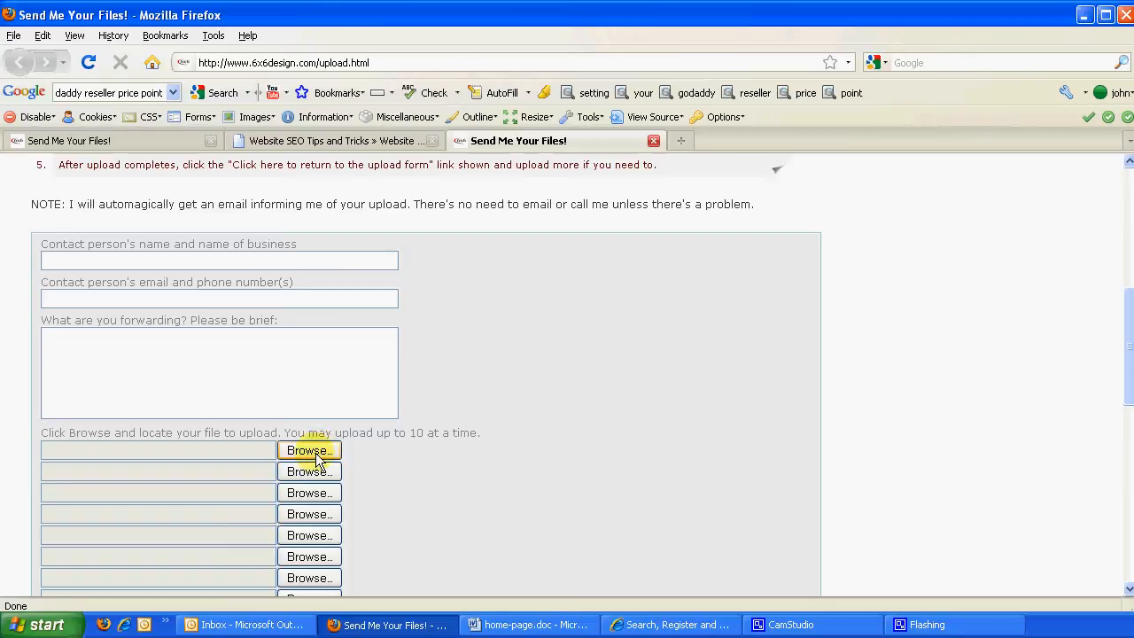
Step: Attach blog.jpg from the images folder in the first upload field
{"action": "scroll", "coordinate": [501, 427], "scroll_direction": "down", "scroll_amount": 3}
{"action": "left_click", "coordinate": [314, 259]}
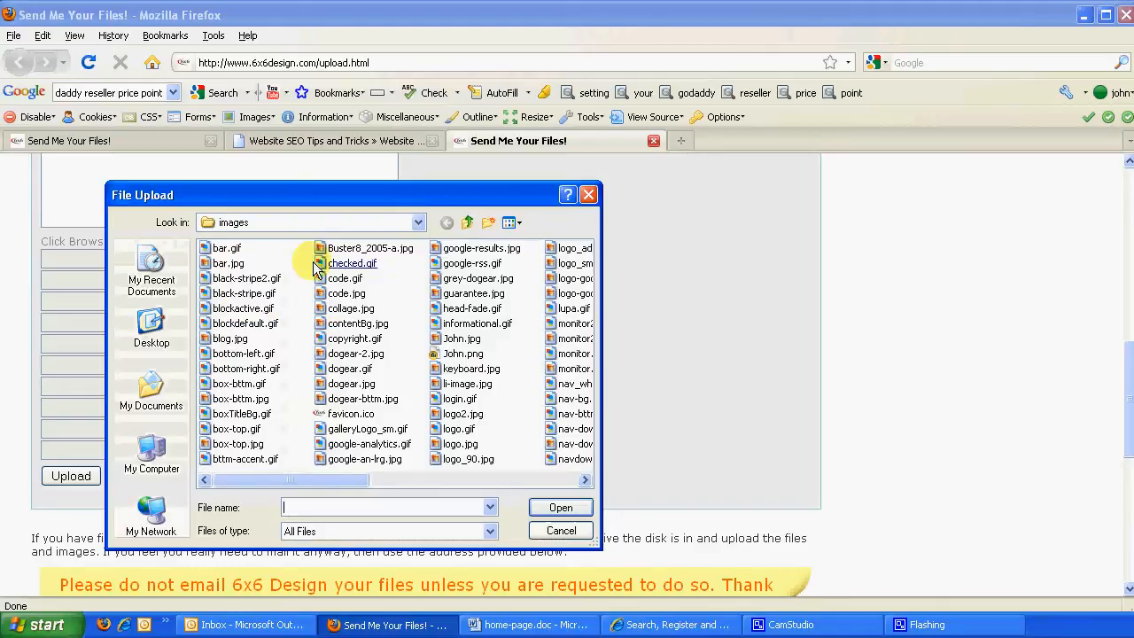
{"action": "left_click", "coordinate": [231, 340]}
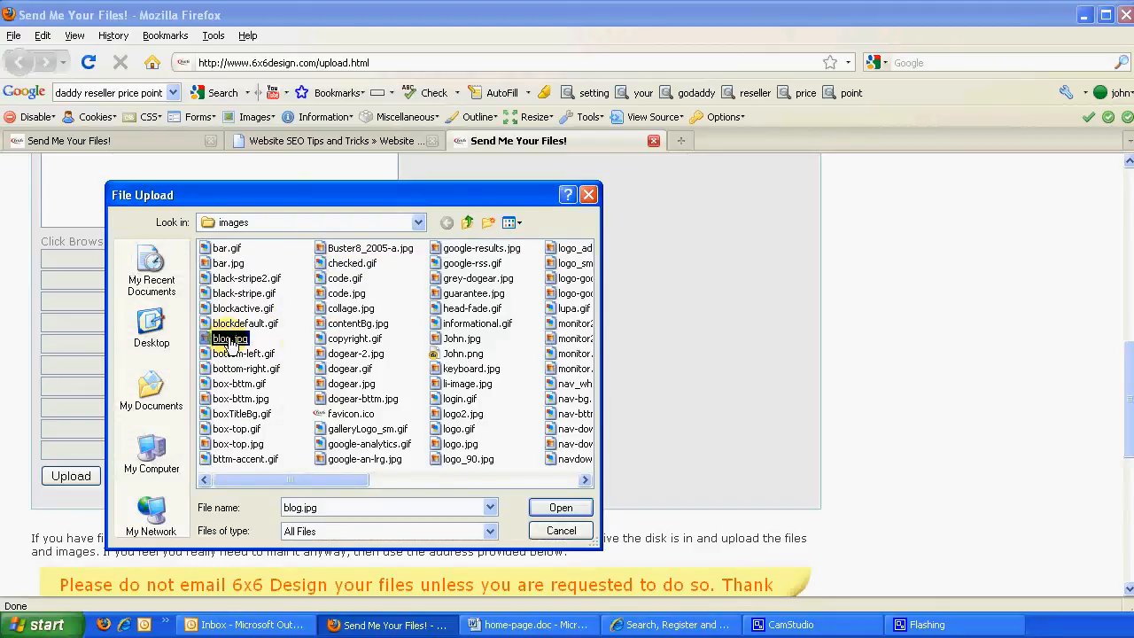
{"action": "key", "text": "Return"}
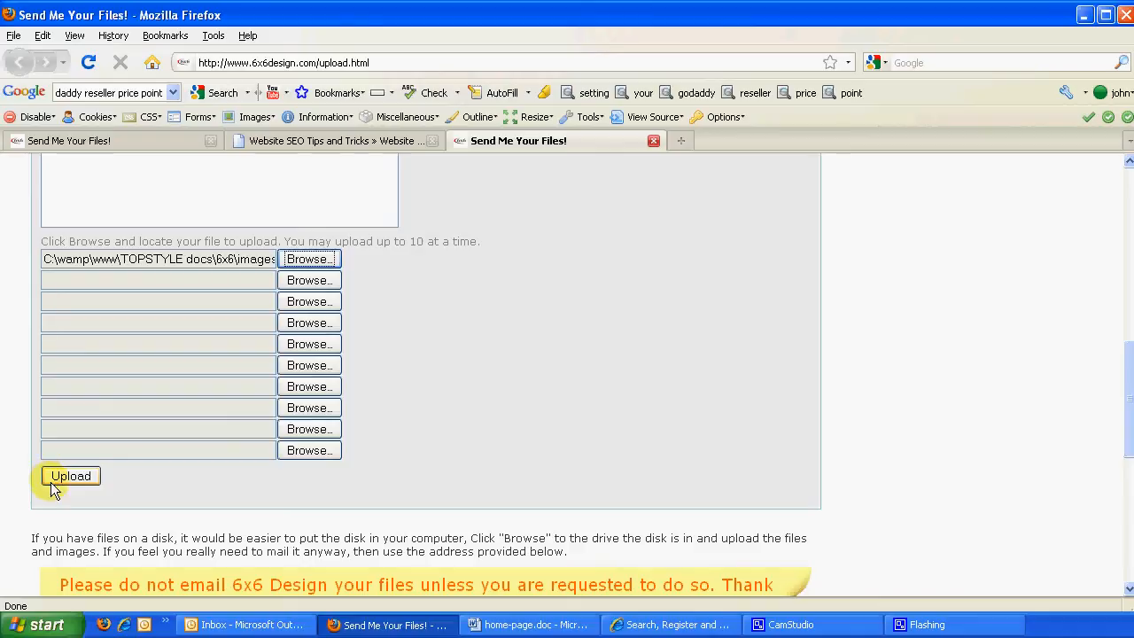
Step: Attach two more images from the images folder in the second and third upload fields
{"action": "left_click", "coordinate": [299, 282]}
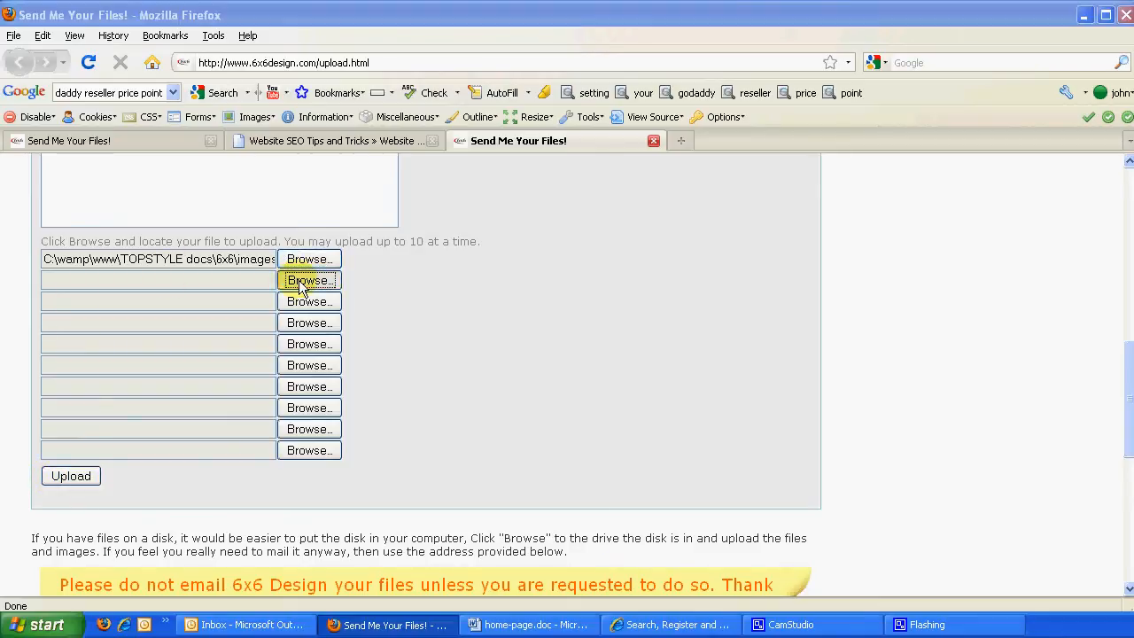
{"action": "left_click", "coordinate": [351, 383]}
{"action": "key", "text": "Return"}
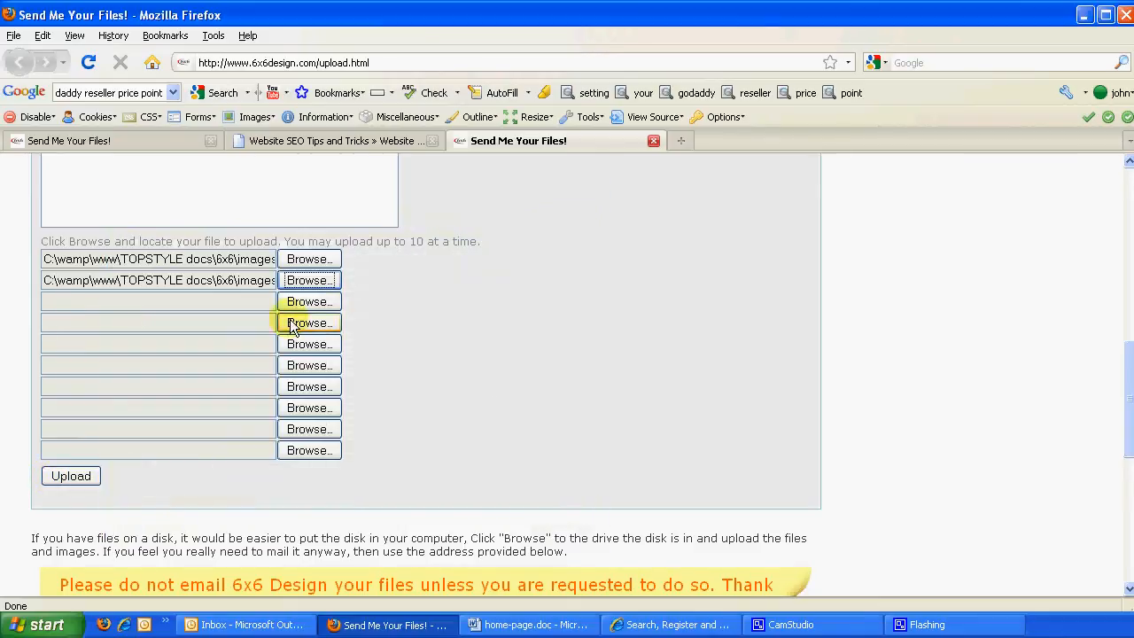
{"action": "left_click", "coordinate": [309, 302]}
{"action": "double_click", "coordinate": [469, 376]}
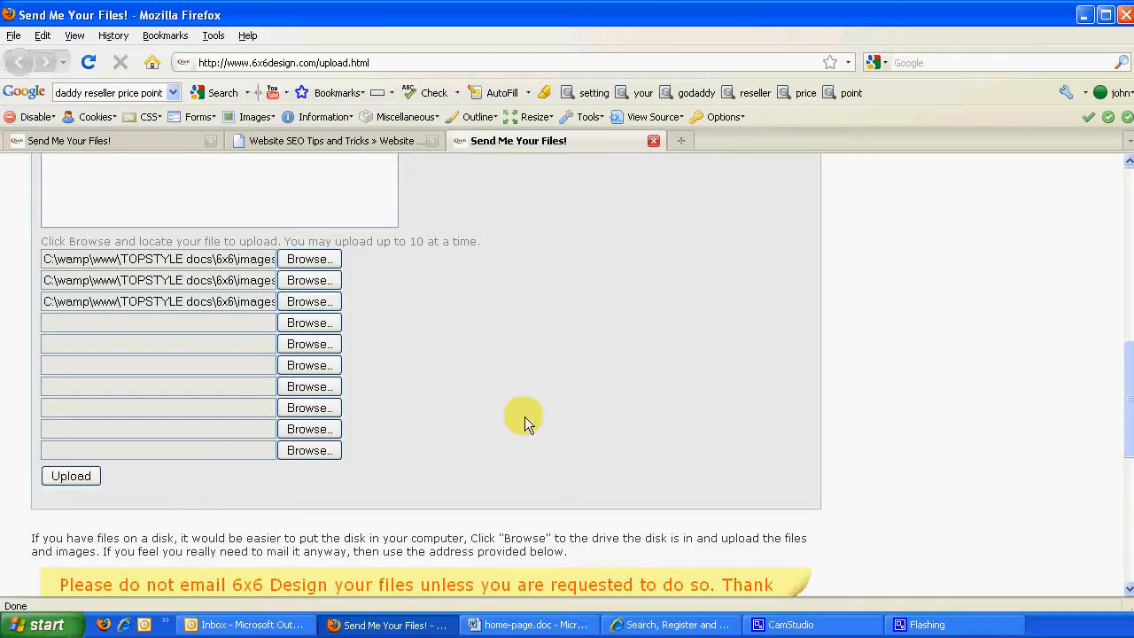
Step: Review the sending instructions above the upload form and highlight the contact phone number beside them
{"action": "scroll", "coordinate": [524, 416], "scroll_direction": "up", "scroll_amount": 9}
{"action": "scroll", "coordinate": [524, 423], "scroll_direction": "up", "scroll_amount": 3}
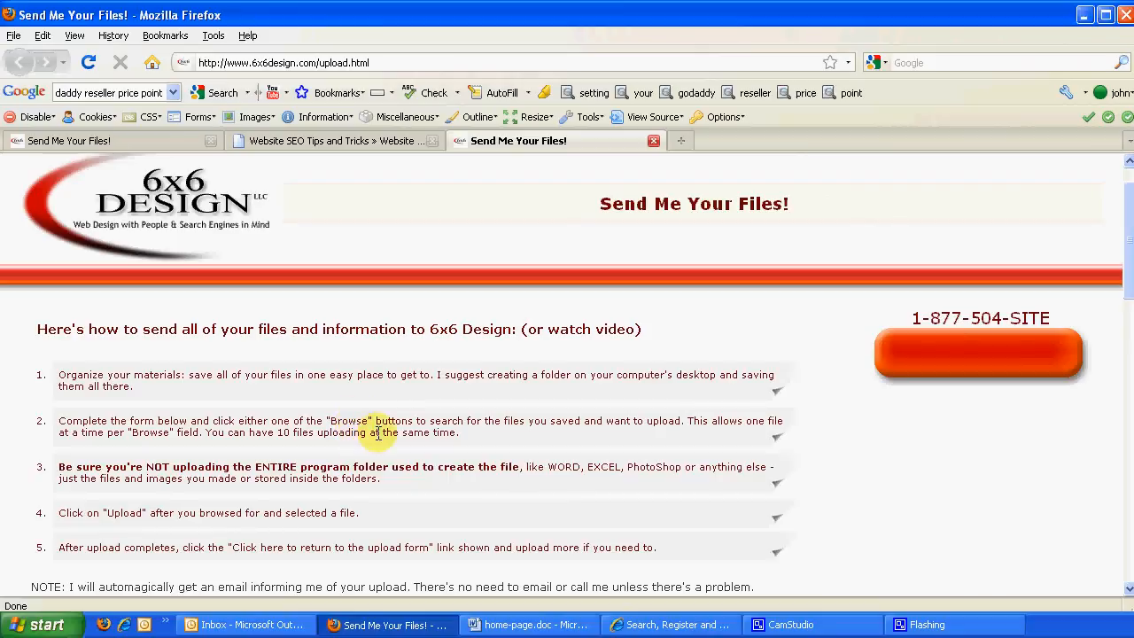
{"action": "left_click_drag", "start_coordinate": [911, 317], "coordinate": [1063, 315]}
{"action": "left_click", "coordinate": [926, 423]}
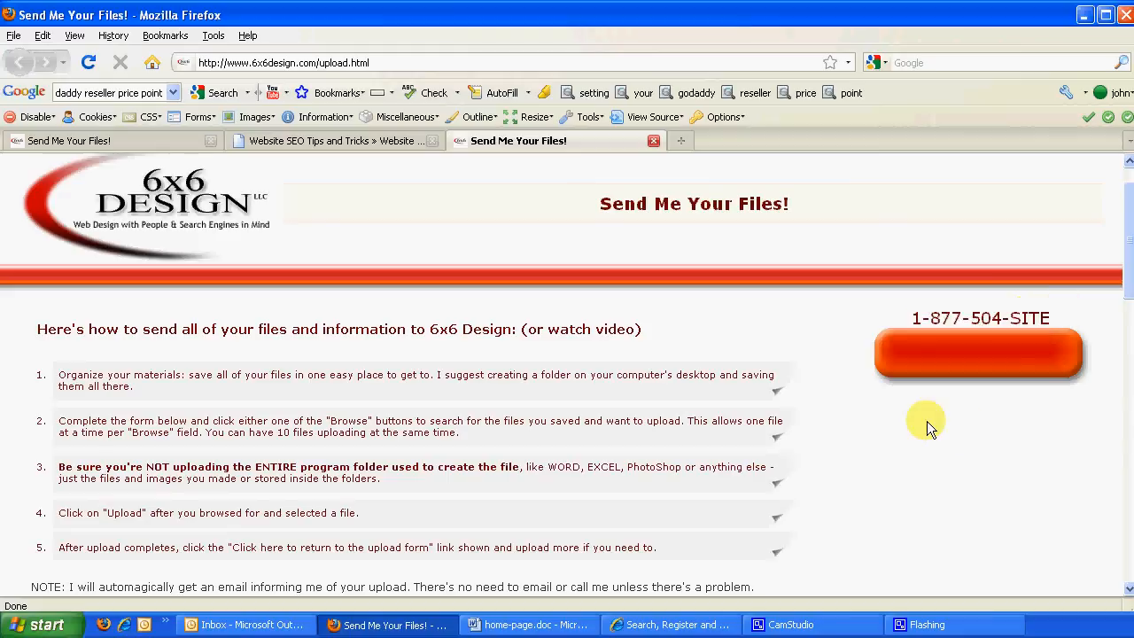